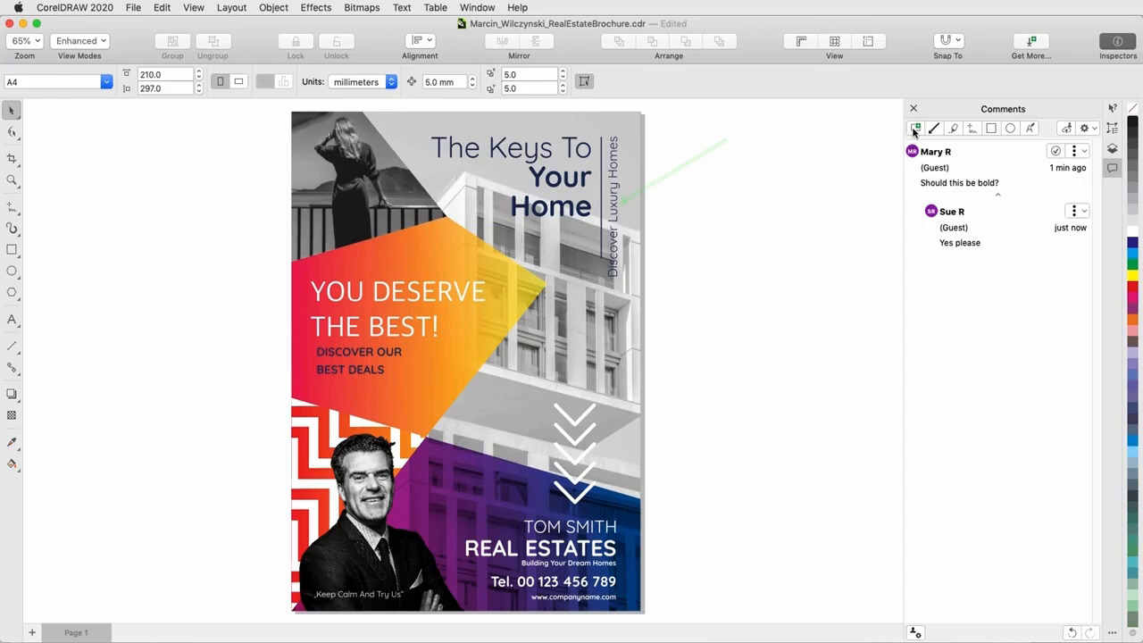
- Place a note on the photo of the woman with the comment "Please lighten this image"
{"action": "left_click", "coordinate": [915, 128]}
{"action": "left_click", "coordinate": [306, 176]}
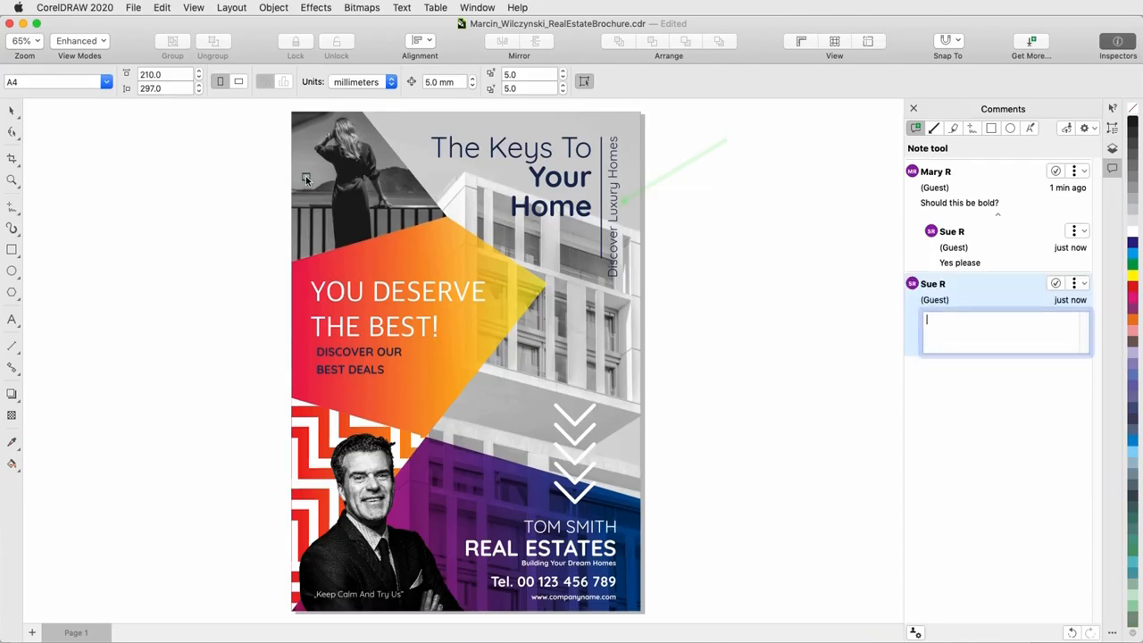
{"action": "type", "text": "Please lighten this image"}
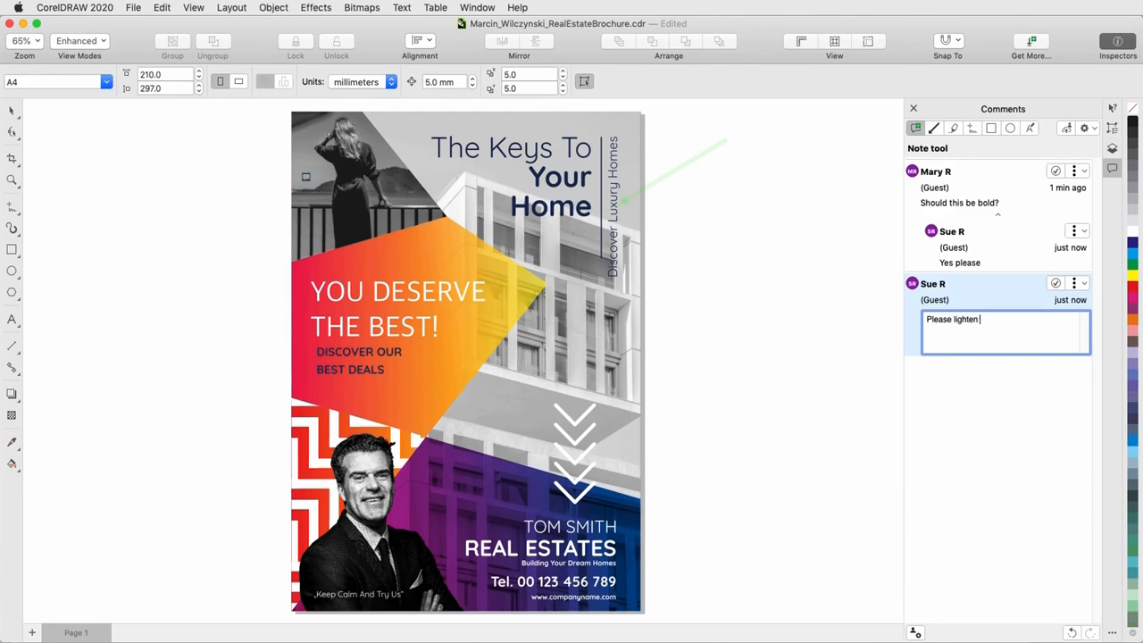
{"action": "key", "text": "Return"}
- Highlight the final S of "REAL ESTATES" in green (#56F24B) and add the comment "No S at the end"
{"action": "left_click", "coordinate": [952, 128]}
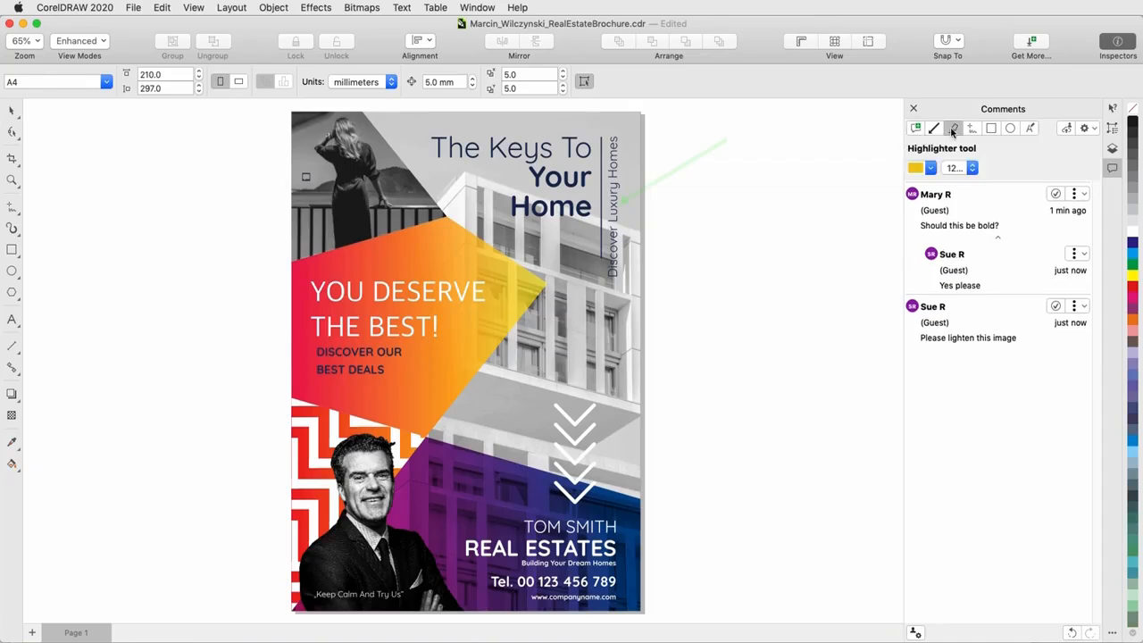
{"action": "left_click", "coordinate": [931, 168]}
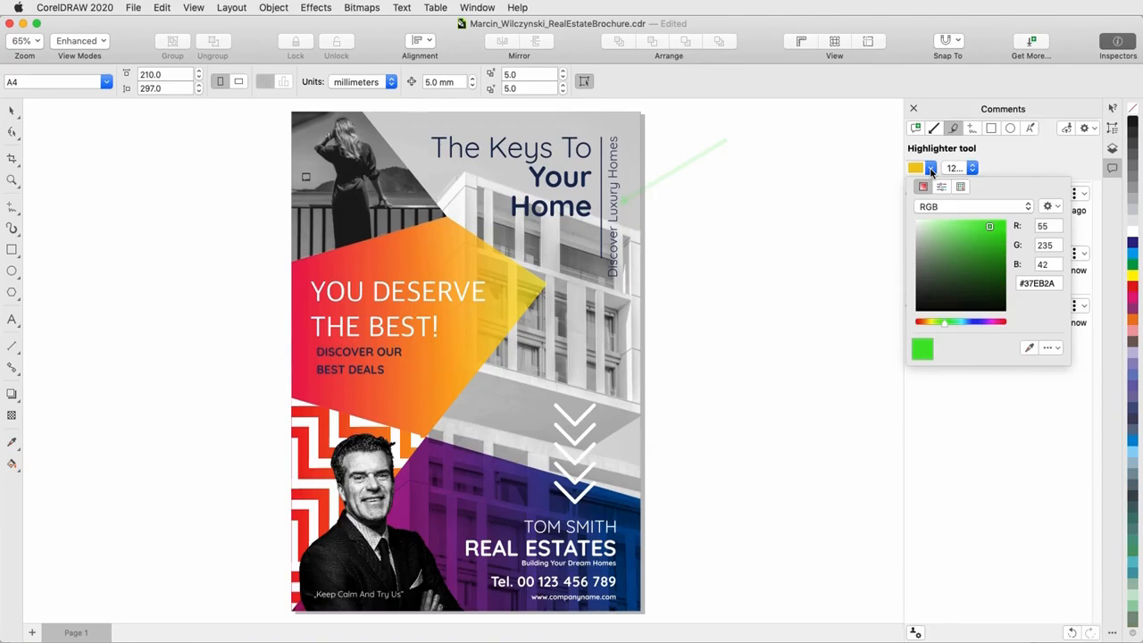
{"action": "left_click", "coordinate": [884, 215]}
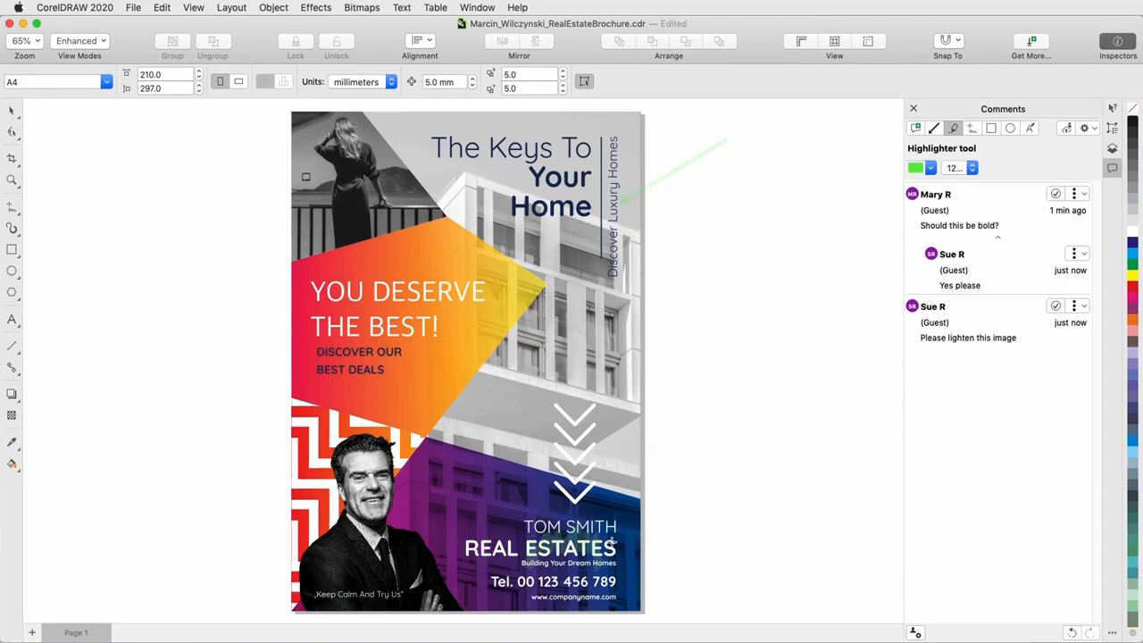
{"action": "left_click", "coordinate": [622, 541]}
{"action": "type", "text": "No S at t"}
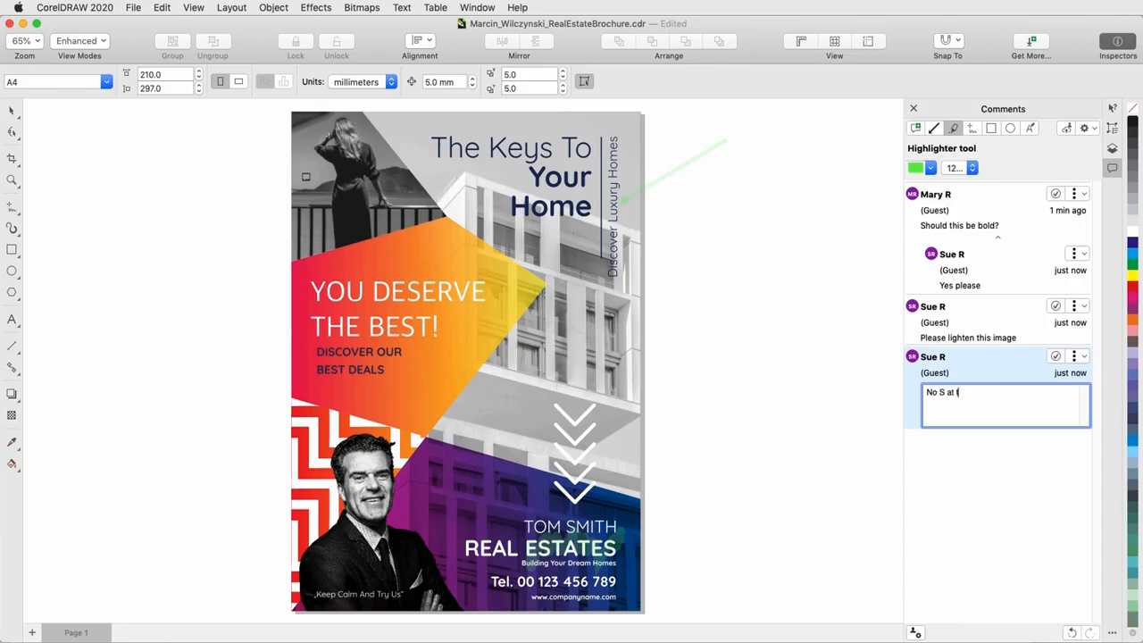
{"action": "type", "text": "he end"}
{"action": "key", "text": "Return"}
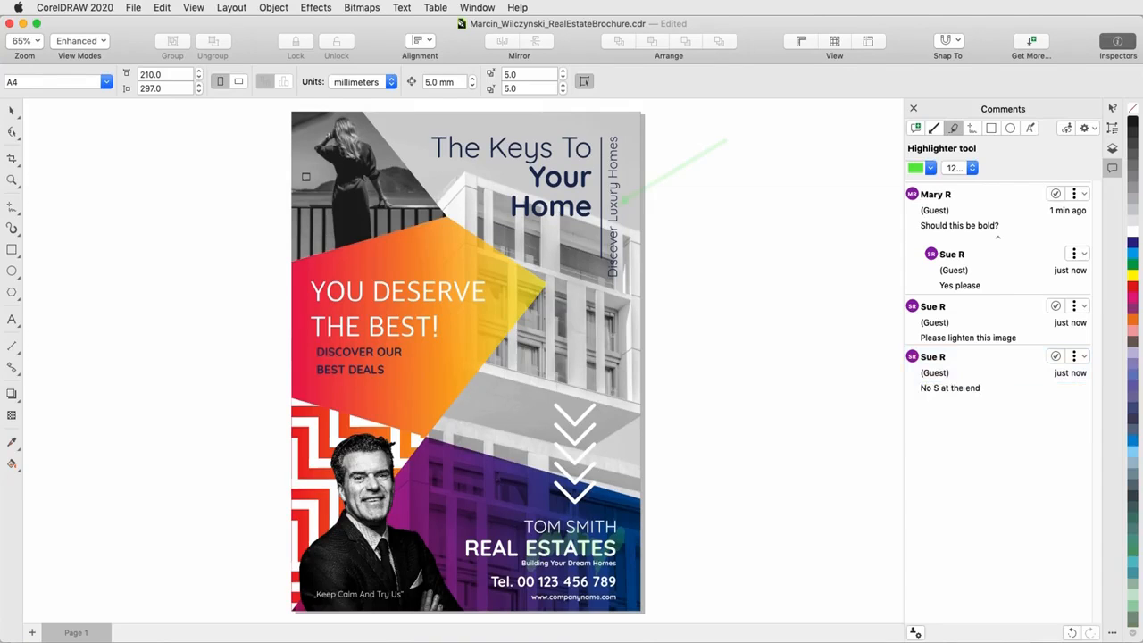
- Circle "Your Home" with a 6 pt red freehand markup and add the comment "Please move down a bit"
{"action": "left_click", "coordinate": [974, 132]}
{"action": "left_click", "coordinate": [972, 169]}
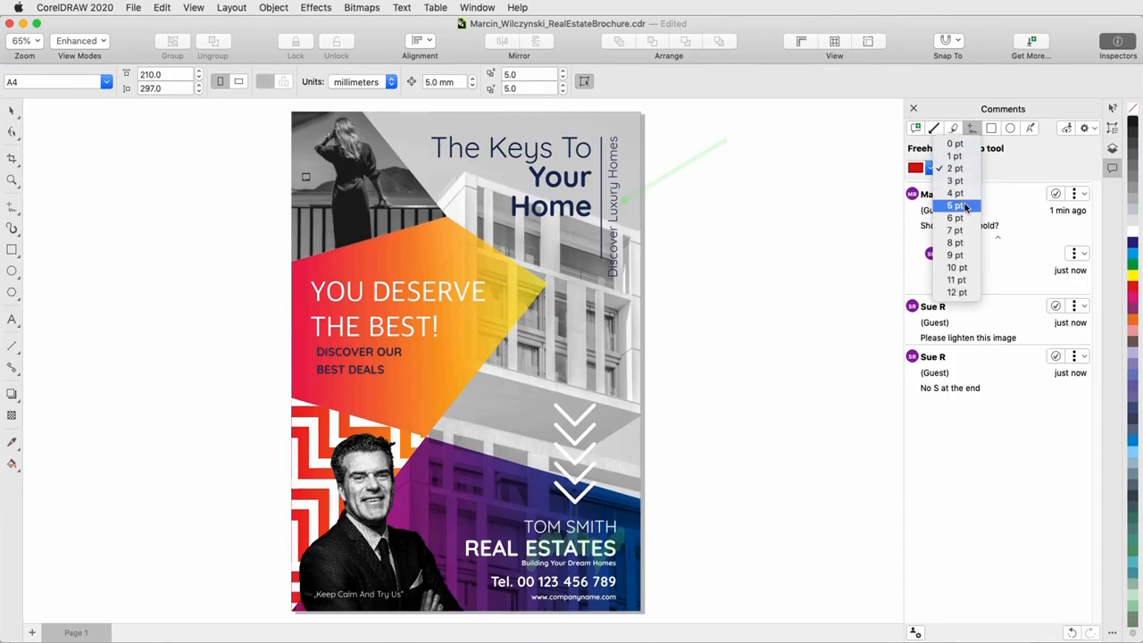
{"action": "left_click", "coordinate": [966, 220]}
{"action": "mouse_move", "coordinate": [534, 150]}
{"action": "left_mouse_down"}
{"action": "mouse_move", "coordinate": [606, 219]}
{"action": "mouse_move", "coordinate": [585, 152]}
{"action": "left_mouse_up"}
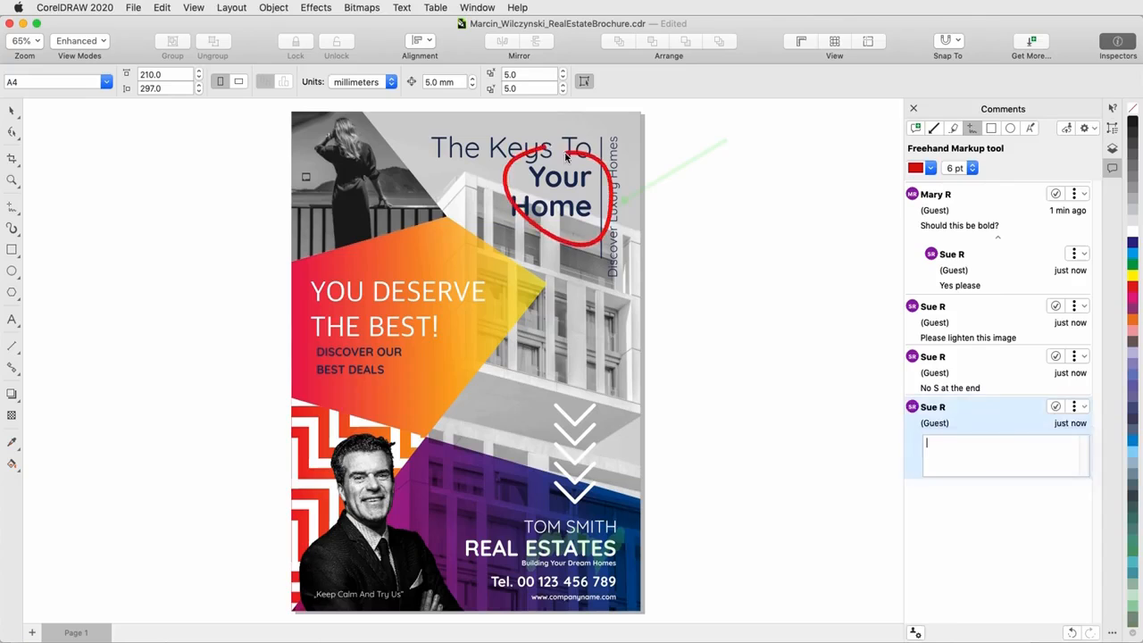
{"action": "type", "text": "Please move down a bit"}
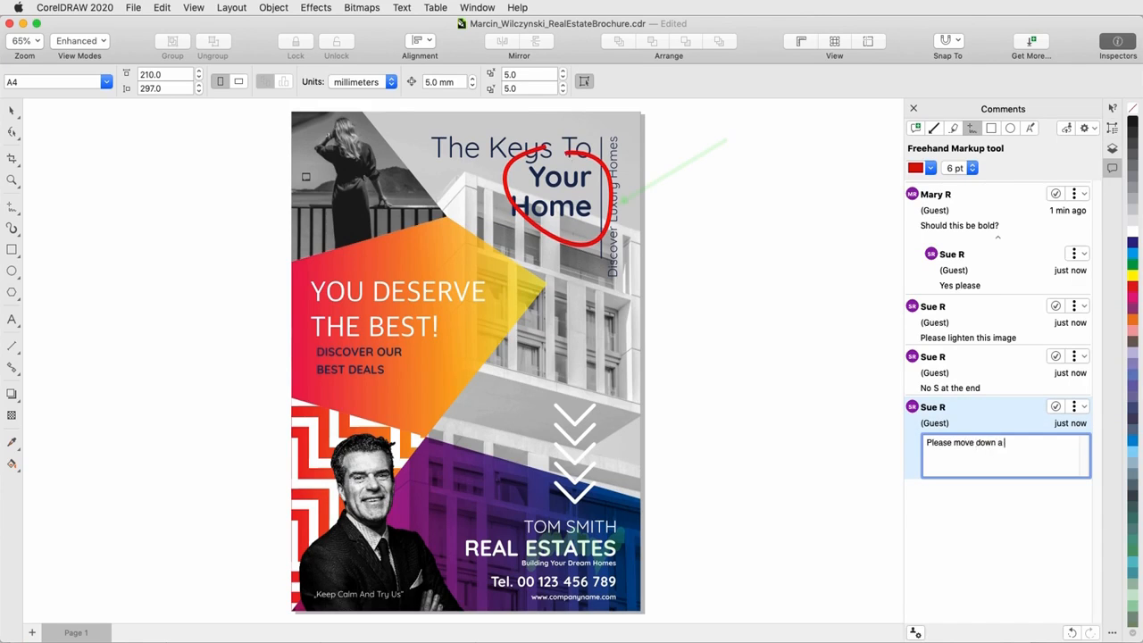
{"action": "key", "text": "Return"}
- Frame the white arrows with a thicker-outlined, pale yellow-filled rectangle markup and comment that these arrows could stand out more
{"action": "left_click", "coordinate": [991, 128]}
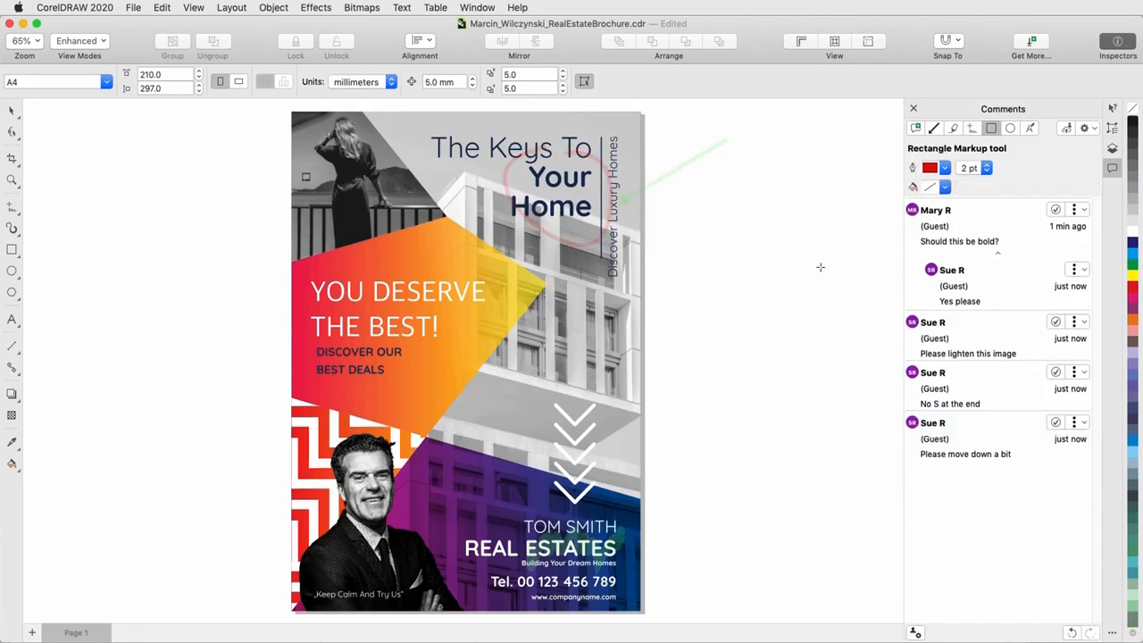
{"action": "left_click", "coordinate": [945, 188]}
{"action": "left_click", "coordinate": [950, 340]}
{"action": "left_click", "coordinate": [933, 238]}
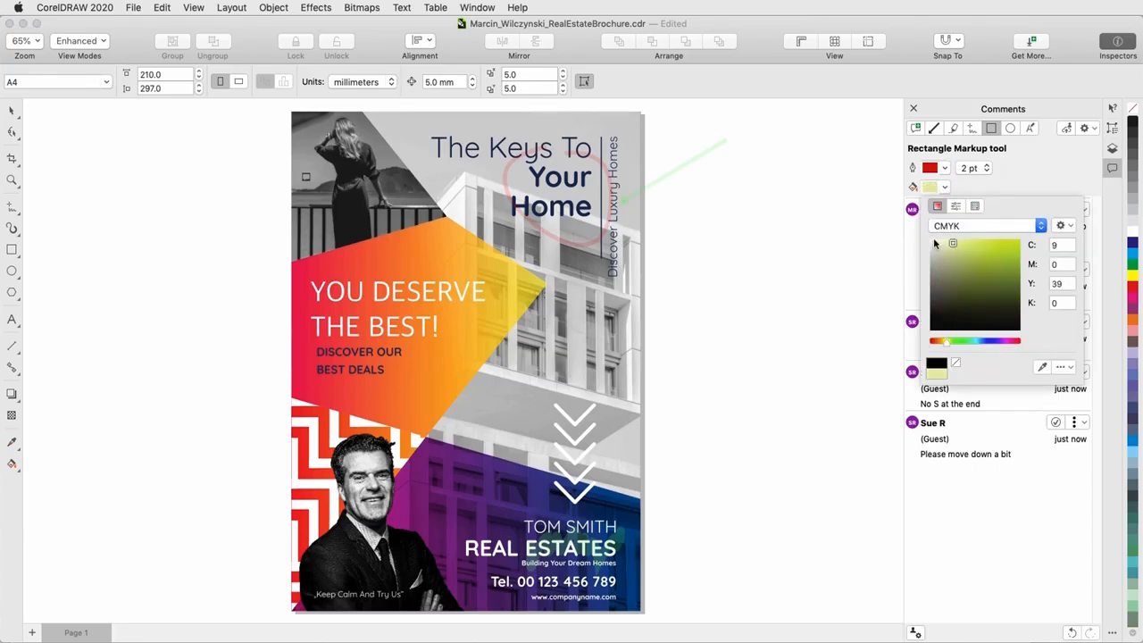
{"action": "left_click", "coordinate": [986, 168]}
{"action": "left_click", "coordinate": [982, 218]}
{"action": "left_click_drag", "start_coordinate": [532, 387], "coordinate": [611, 507]}
{"action": "type", "text": "These arrows could stand out mo"}
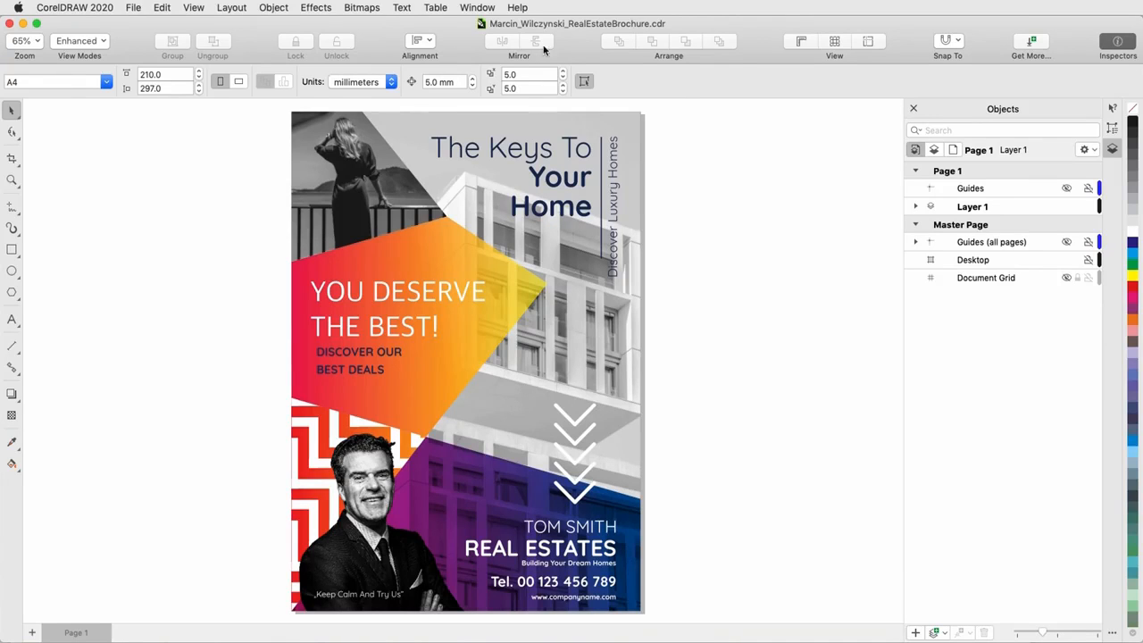
- Open the Comments inspector for the brochure
{"action": "left_click", "coordinate": [487, 8]}
{"action": "mouse_move", "coordinate": [500, 119]}
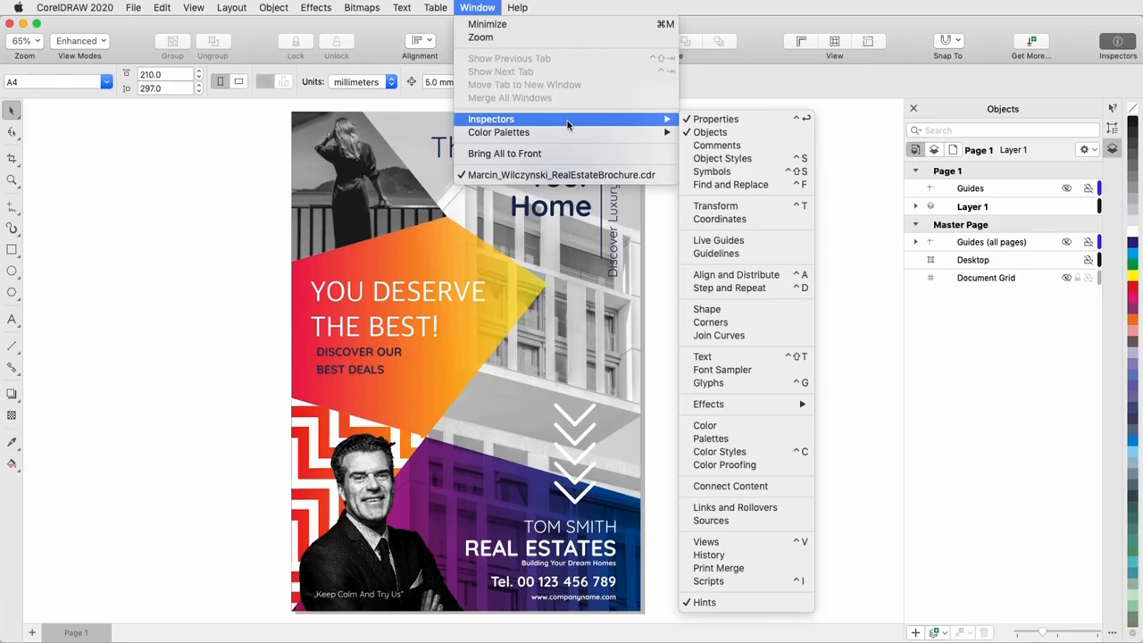
{"action": "left_click", "coordinate": [740, 146]}
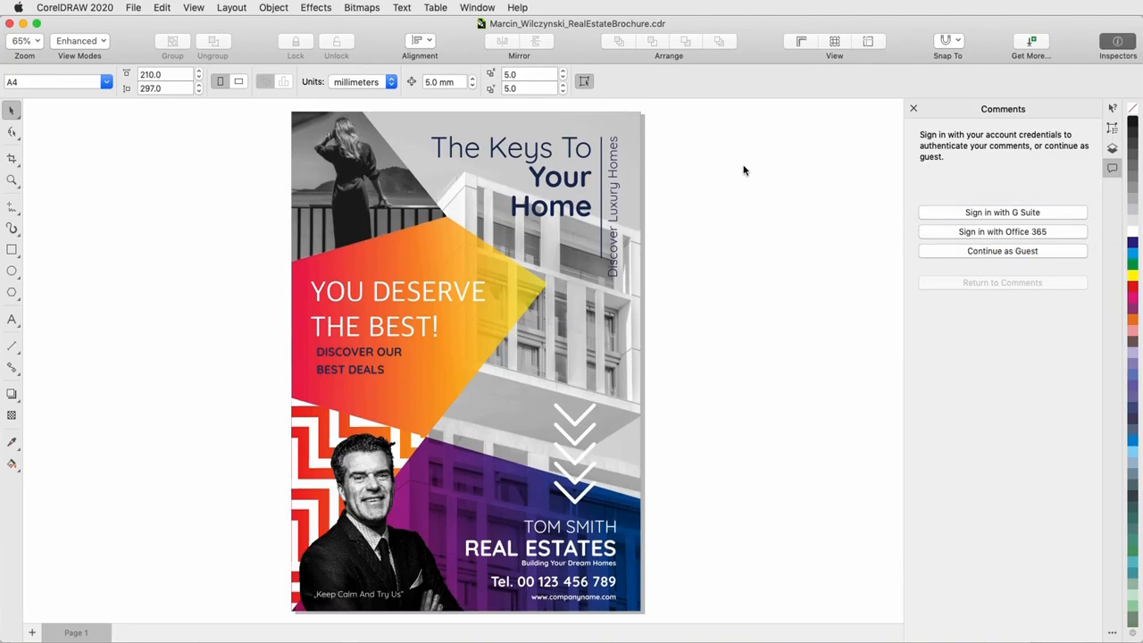
- Continue to the comments as a guest, entering the first reviewer's name and e-mail
{"action": "left_click", "coordinate": [963, 253]}
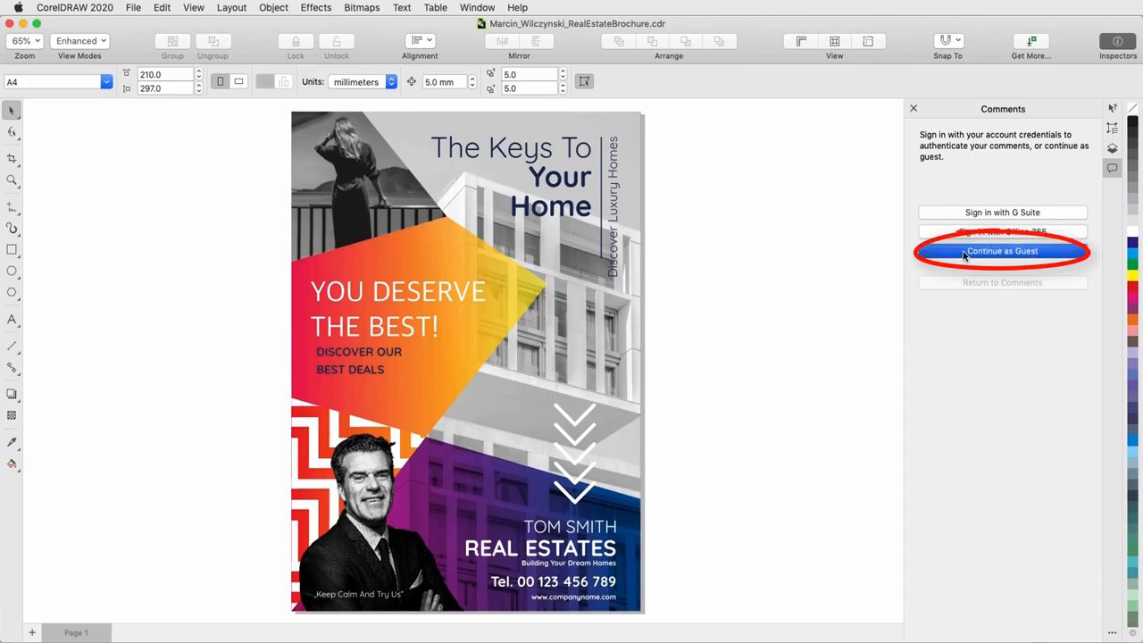
{"action": "left_click", "coordinate": [972, 237]}
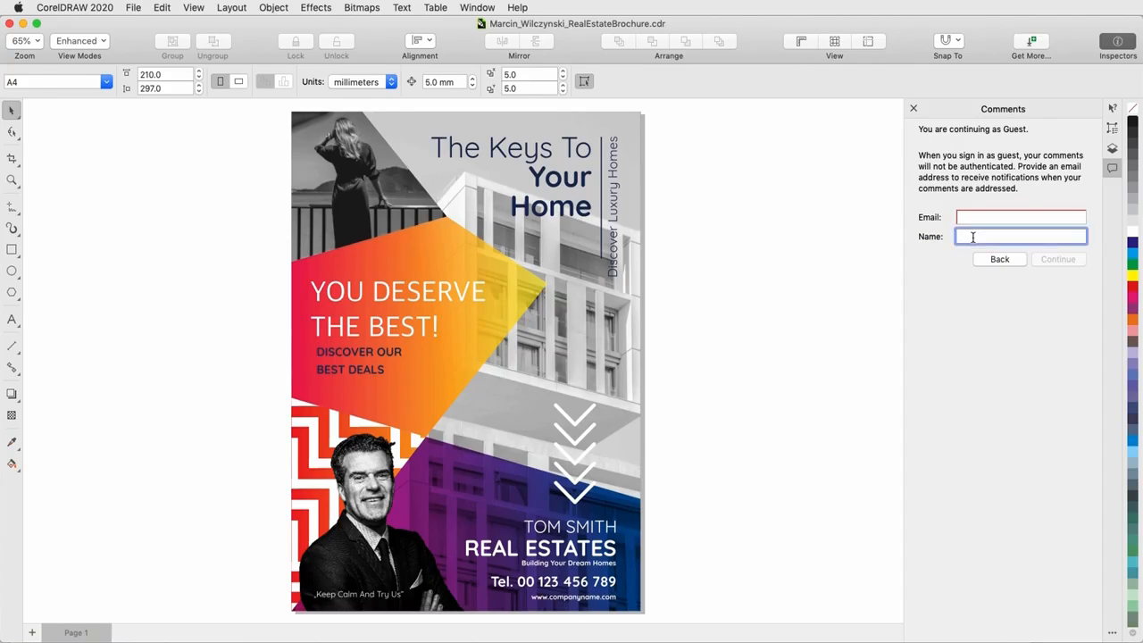
{"action": "type", "text": "Mary R"}
{"action": "left_click", "coordinate": [1004, 223]}
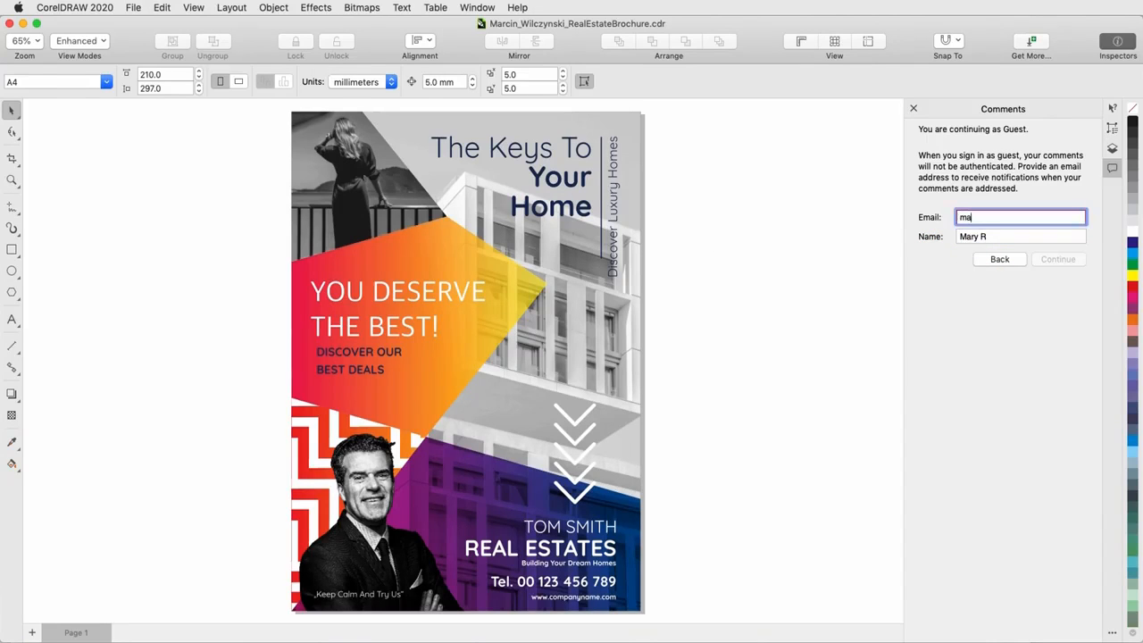
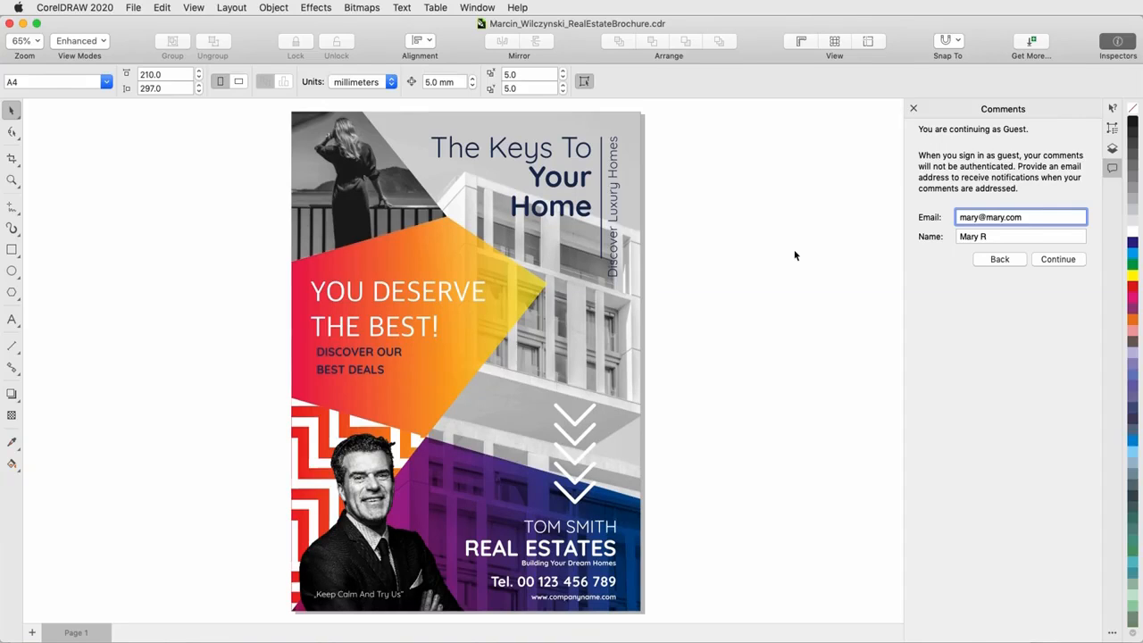
{"action": "key", "text": "Return"}
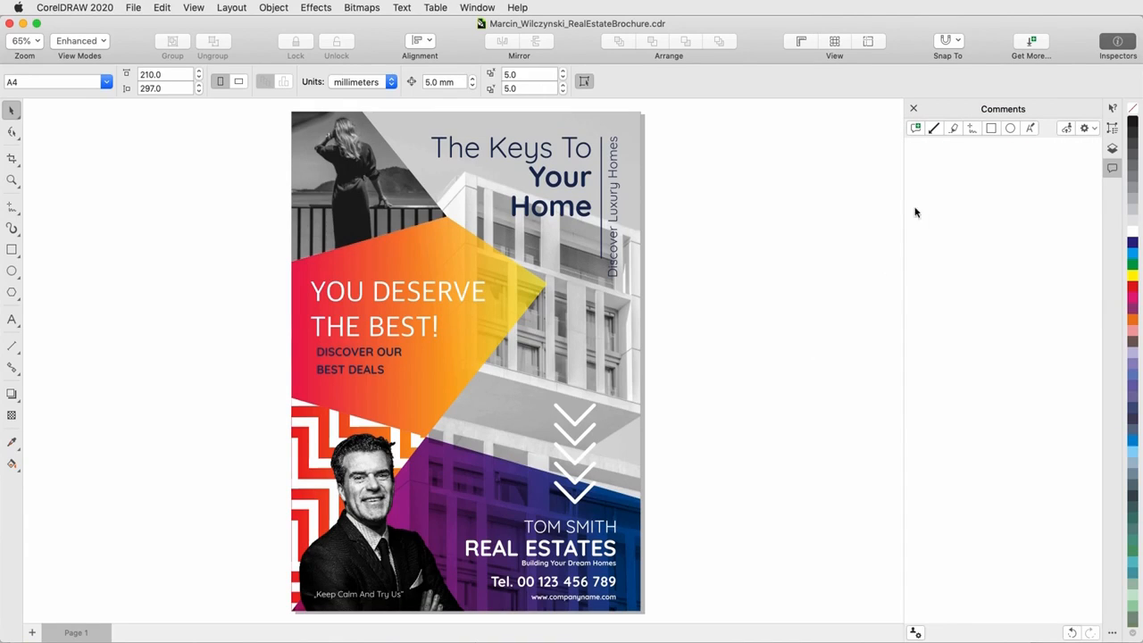
- Draw a green 6 pt end-arrow markup pointing at the vertical "Discover Luxury Homes" text and comment "Should this be bold?"
{"action": "left_click", "coordinate": [933, 130]}
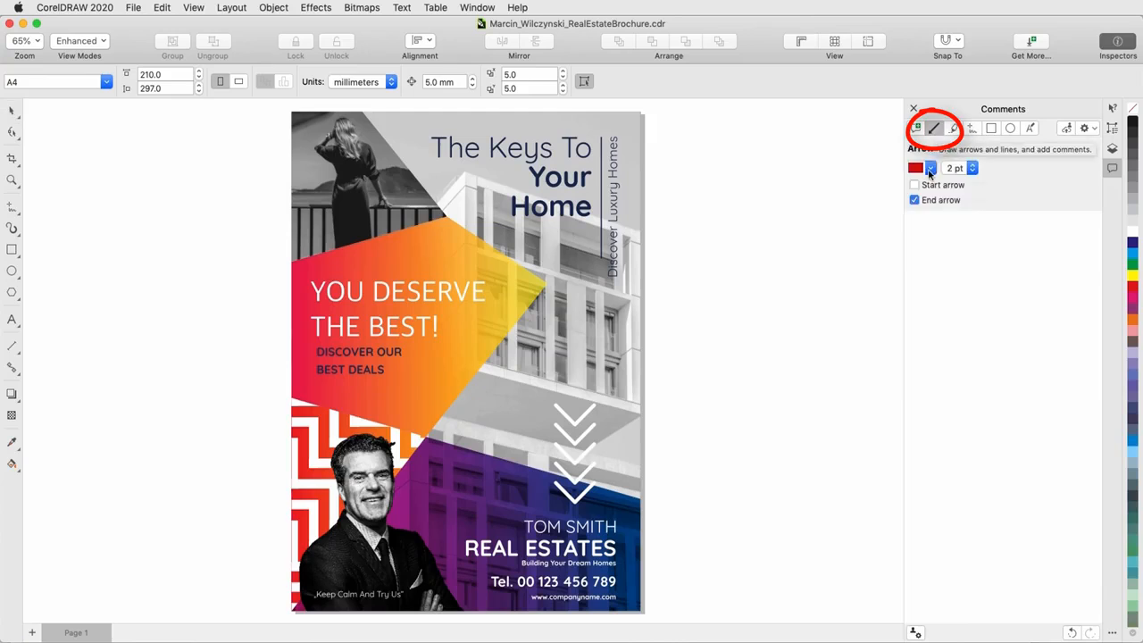
{"action": "left_click", "coordinate": [930, 168]}
{"action": "left_click", "coordinate": [948, 322]}
{"action": "left_click", "coordinate": [985, 228]}
{"action": "left_click", "coordinate": [1032, 165]}
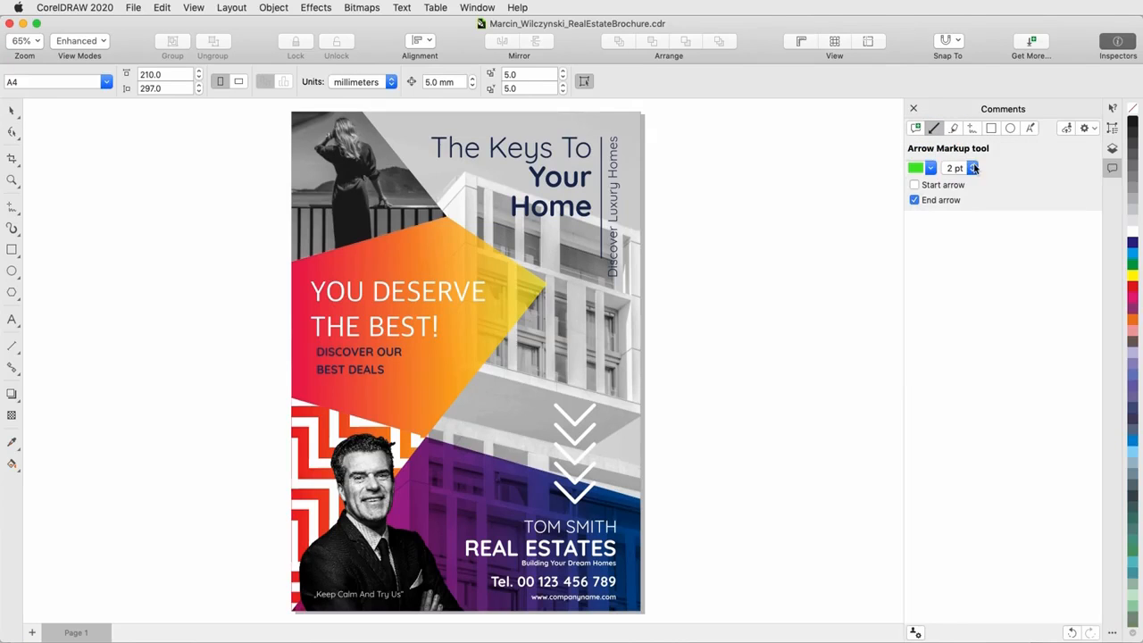
{"action": "left_click", "coordinate": [972, 167]}
{"action": "left_click", "coordinate": [965, 217]}
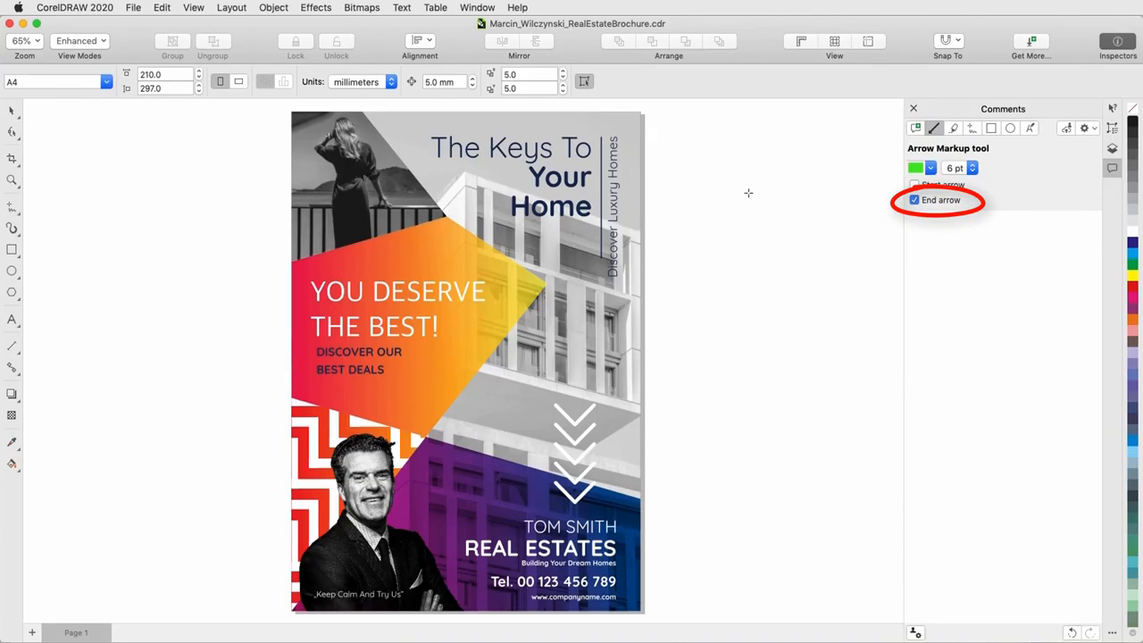
{"action": "left_click_drag", "start_coordinate": [727, 141], "coordinate": [623, 200]}
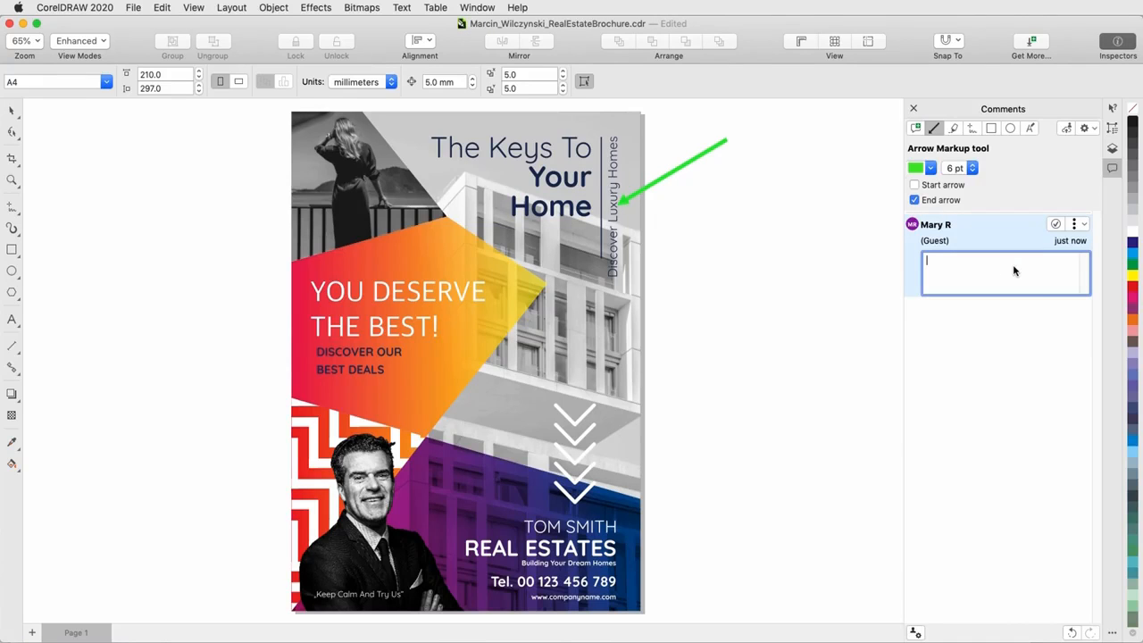
{"action": "type", "text": "Should this be bold?"}
{"action": "key", "text": "Return"}
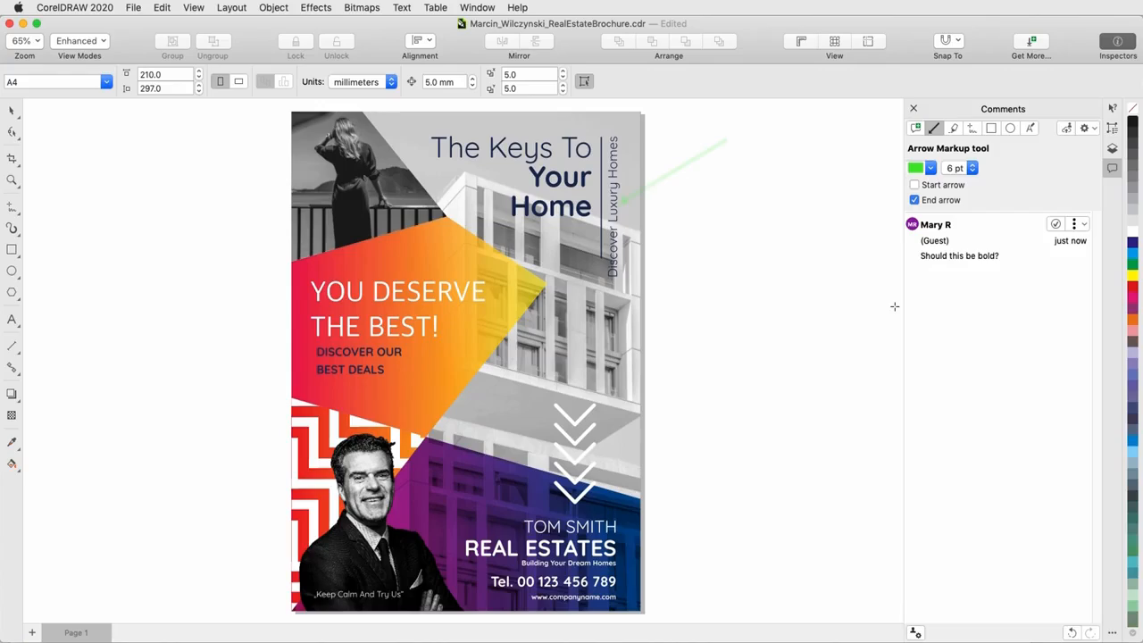
- Return to the Pick tool and bring the Comments inspector back for the second reviewer
{"action": "left_click", "coordinate": [130, 7]}
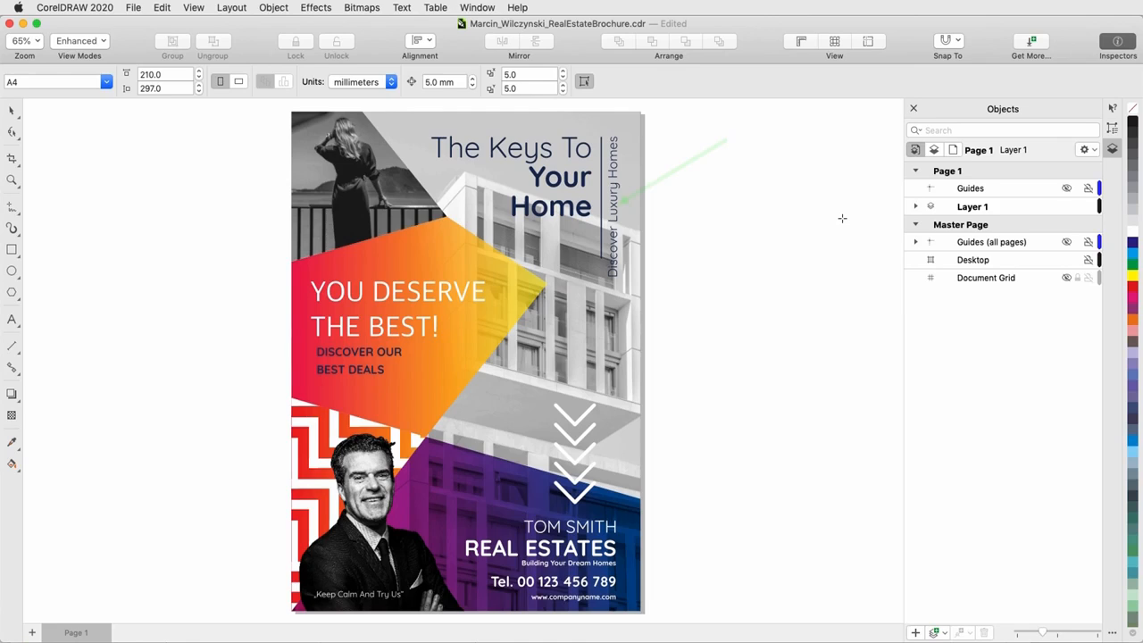
{"action": "key", "text": "space"}
{"action": "mouse_move", "coordinate": [676, 176]}
{"action": "left_click", "coordinate": [1113, 634]}
{"action": "left_click", "coordinate": [1018, 155]}
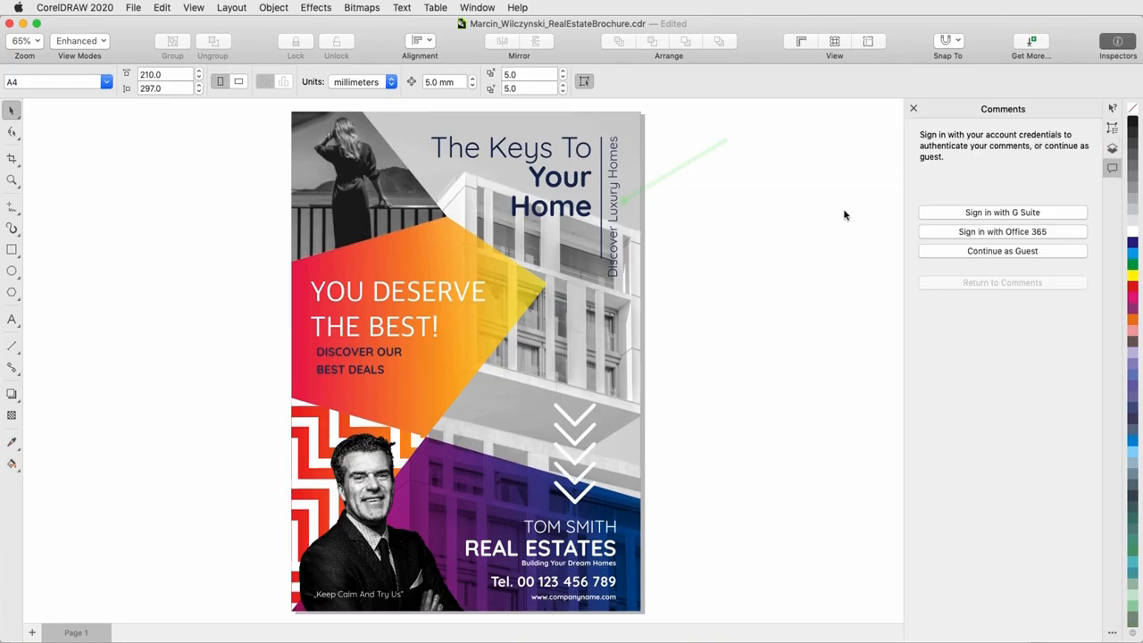
- Continue to the comments as a guest, entering the second reviewer's name and e-mail
{"action": "left_click", "coordinate": [1036, 250]}
{"action": "left_click", "coordinate": [1025, 234]}
{"action": "type", "text": "Sue R"}
{"action": "left_click", "coordinate": [1059, 217]}
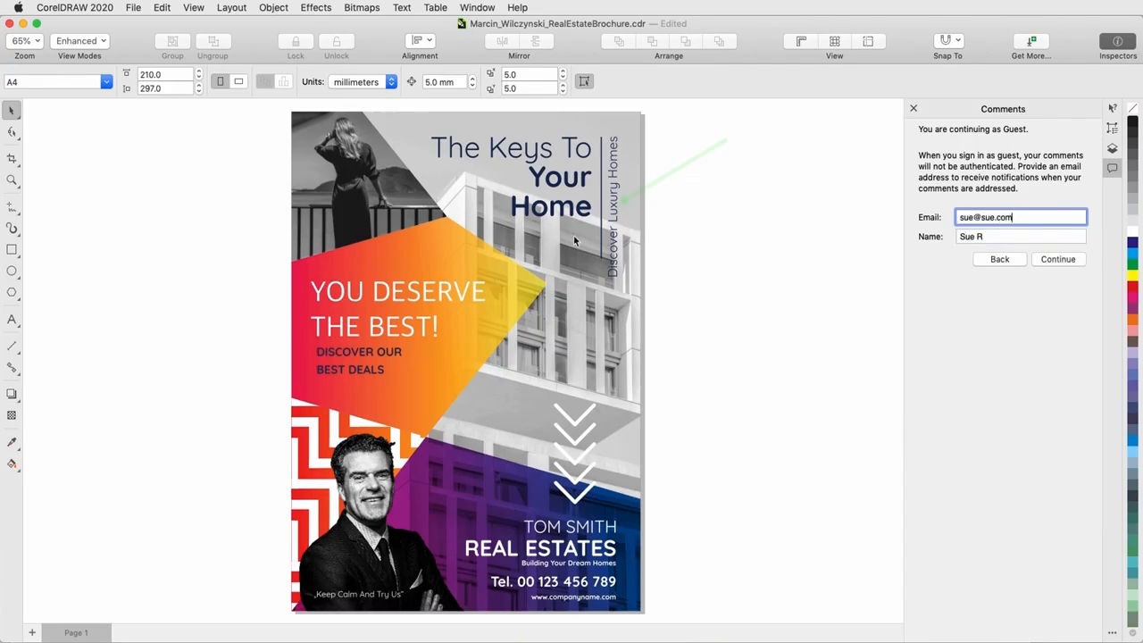
{"action": "left_click", "coordinate": [1034, 263]}
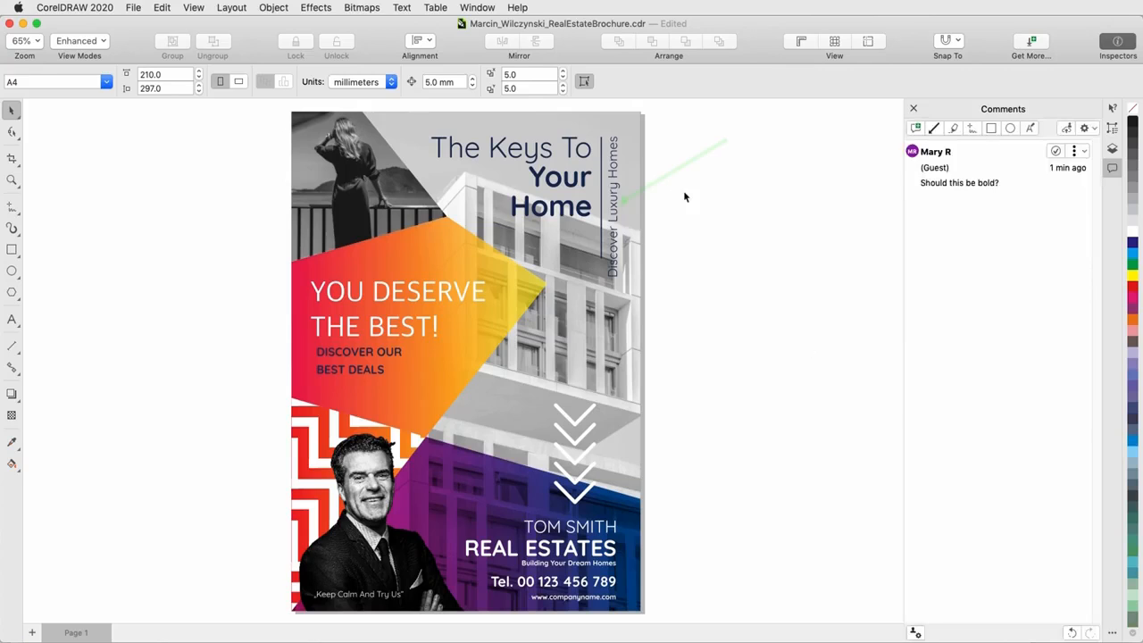
- Reply "Yes please" to the green arrow's comment "Should this be bold?"
{"action": "left_click", "coordinate": [685, 165]}
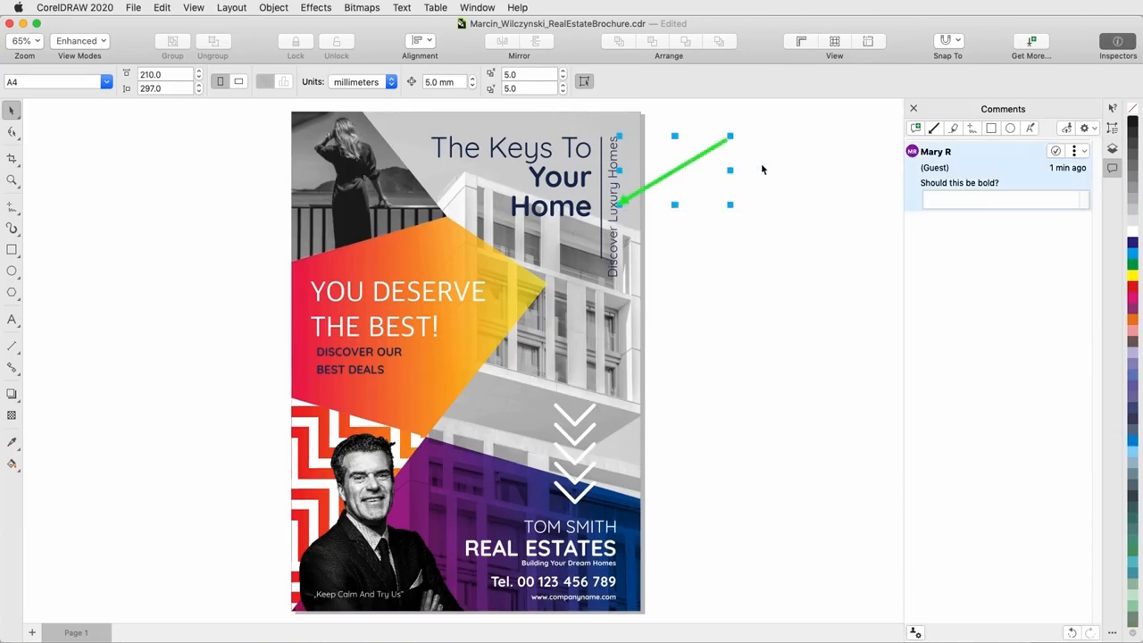
{"action": "left_click", "coordinate": [761, 166]}
{"action": "left_click", "coordinate": [942, 168]}
{"action": "left_click", "coordinate": [950, 198]}
{"action": "type", "text": "Y"}
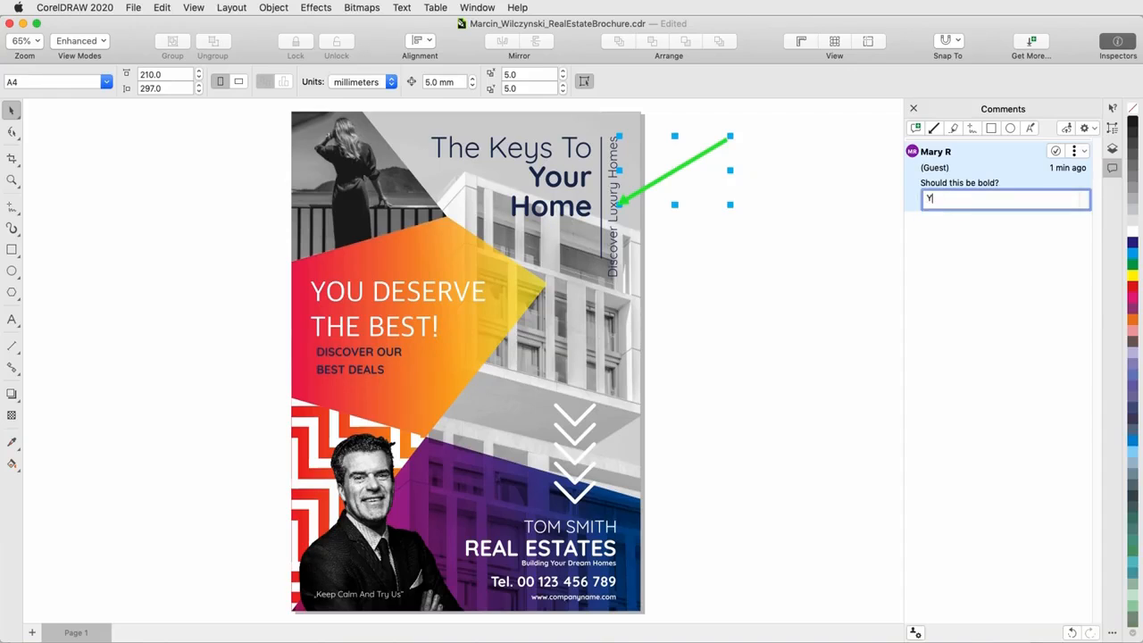
{"action": "type", "text": "es please"}
{"action": "key", "text": "Return"}
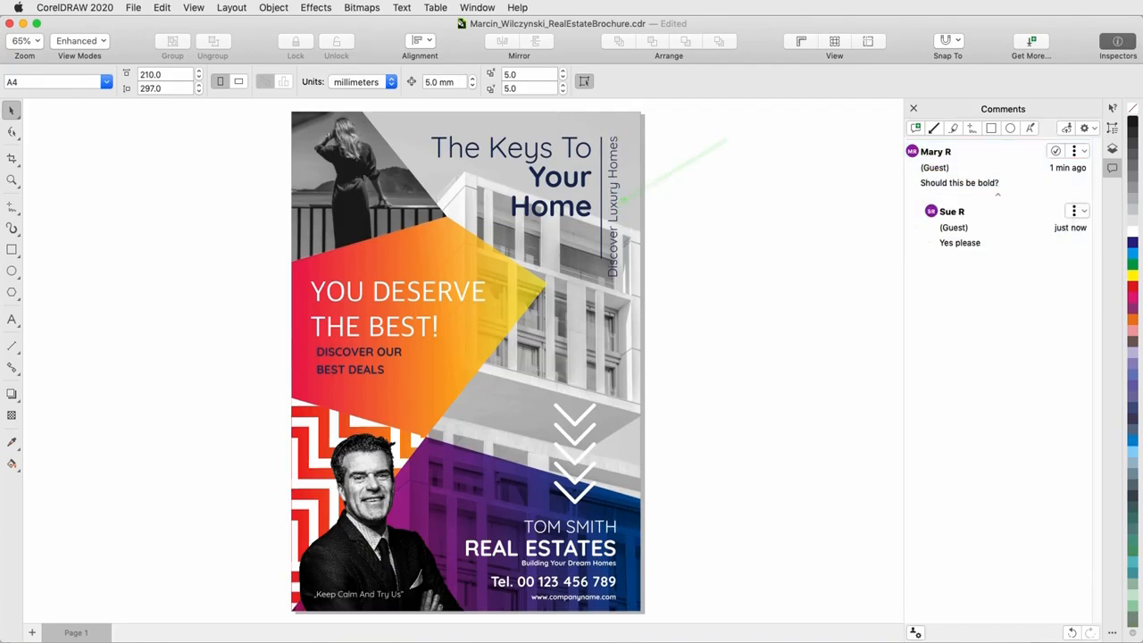
{"action": "left_click", "coordinate": [1081, 154]}
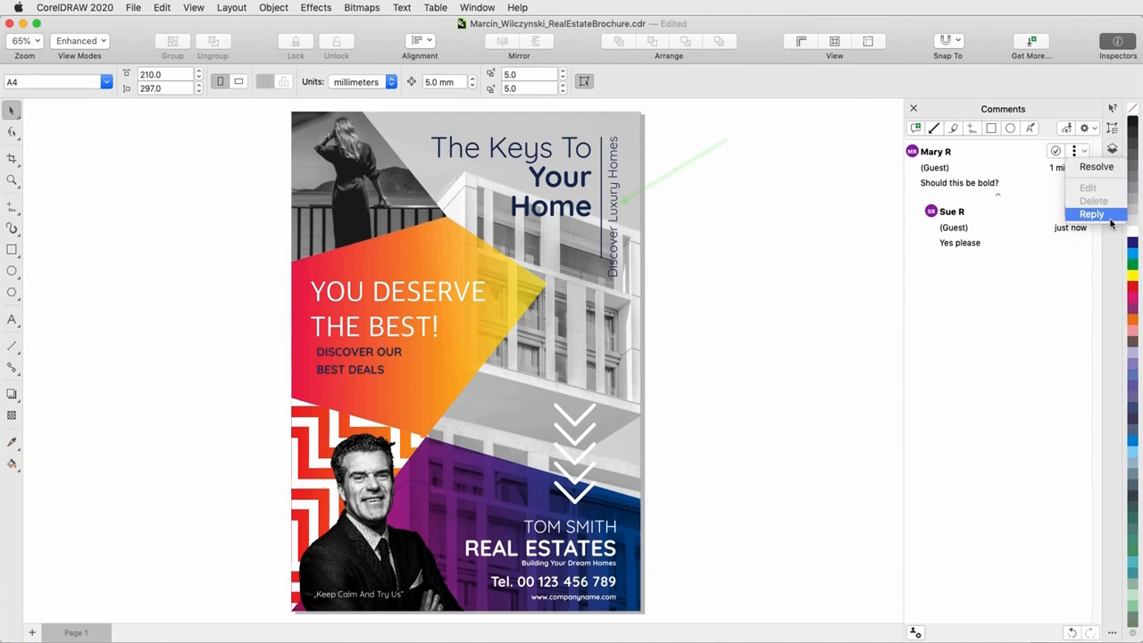
{"action": "left_click", "coordinate": [831, 210]}
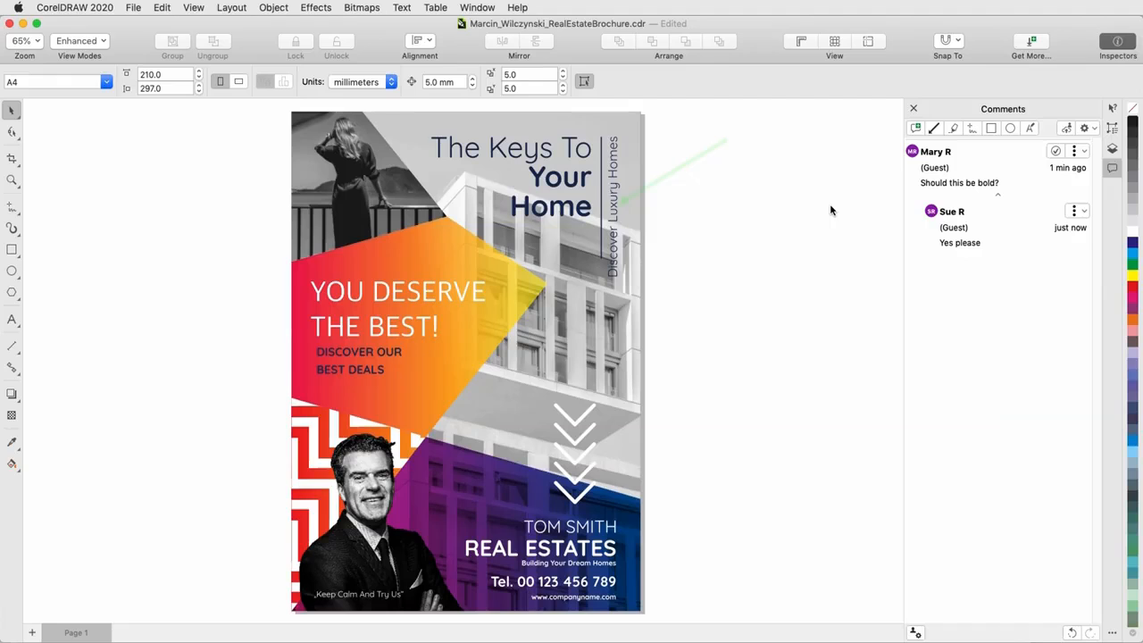
- Add a note on the photo of the woman with the comment "Please lighten this image"
{"action": "left_click", "coordinate": [914, 128]}
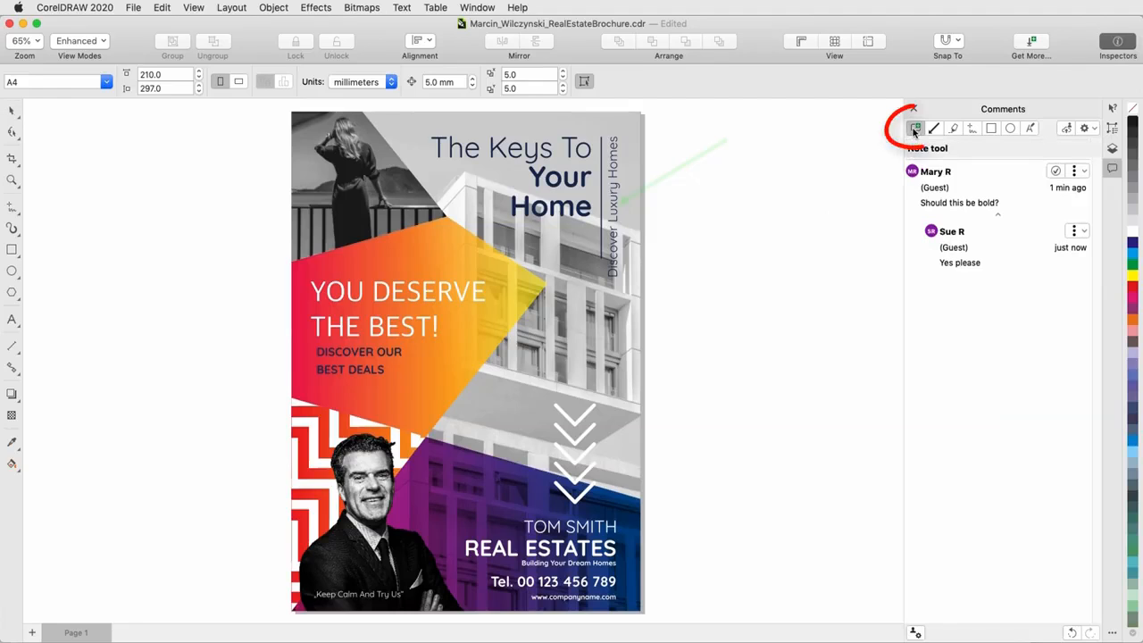
{"action": "left_click", "coordinate": [305, 176]}
{"action": "type", "text": "Please lighten this image"}
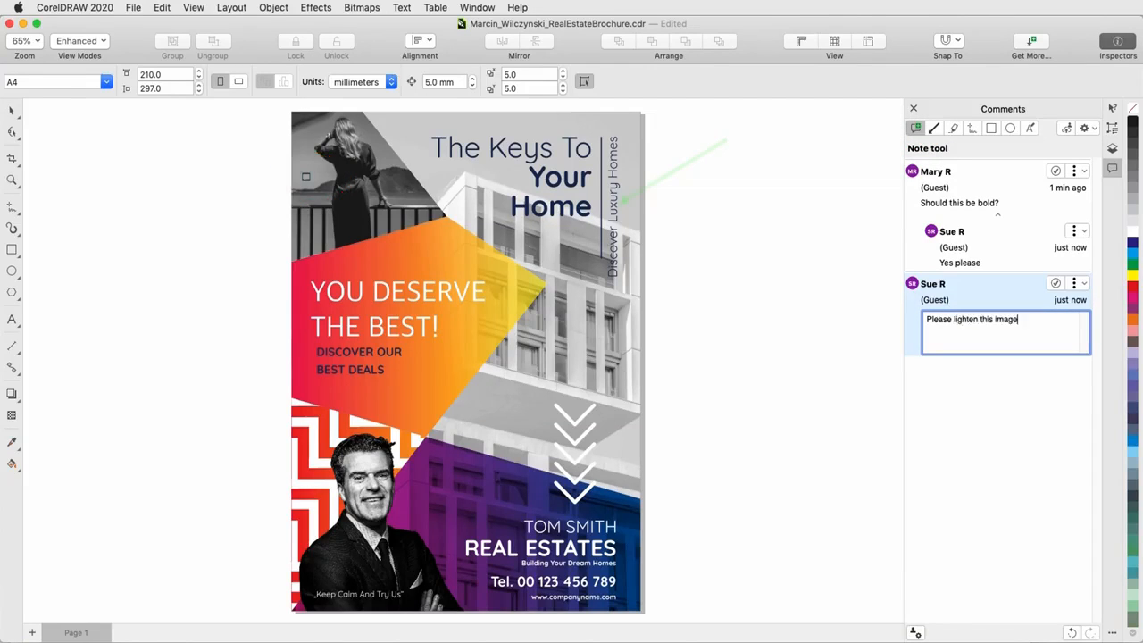
{"action": "key", "text": "Return"}
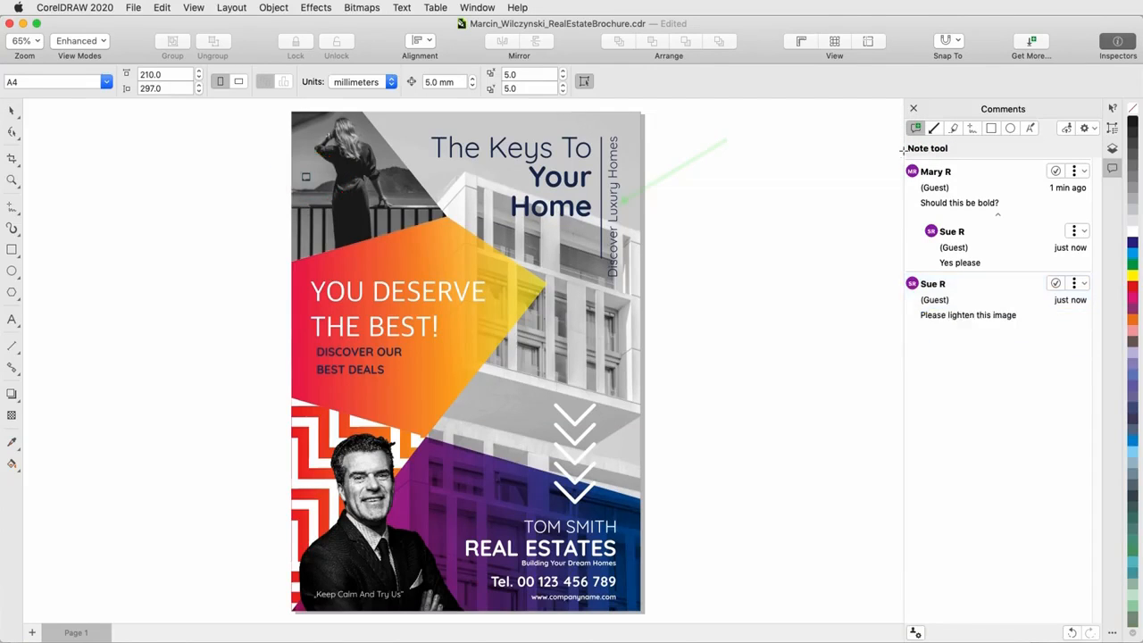
- Highlight the end of "REAL ESTATES" in green with the Highlighter tool and comment "No S at the end"
{"action": "left_click", "coordinate": [953, 127]}
{"action": "left_click", "coordinate": [928, 167]}
{"action": "left_click", "coordinate": [883, 217]}
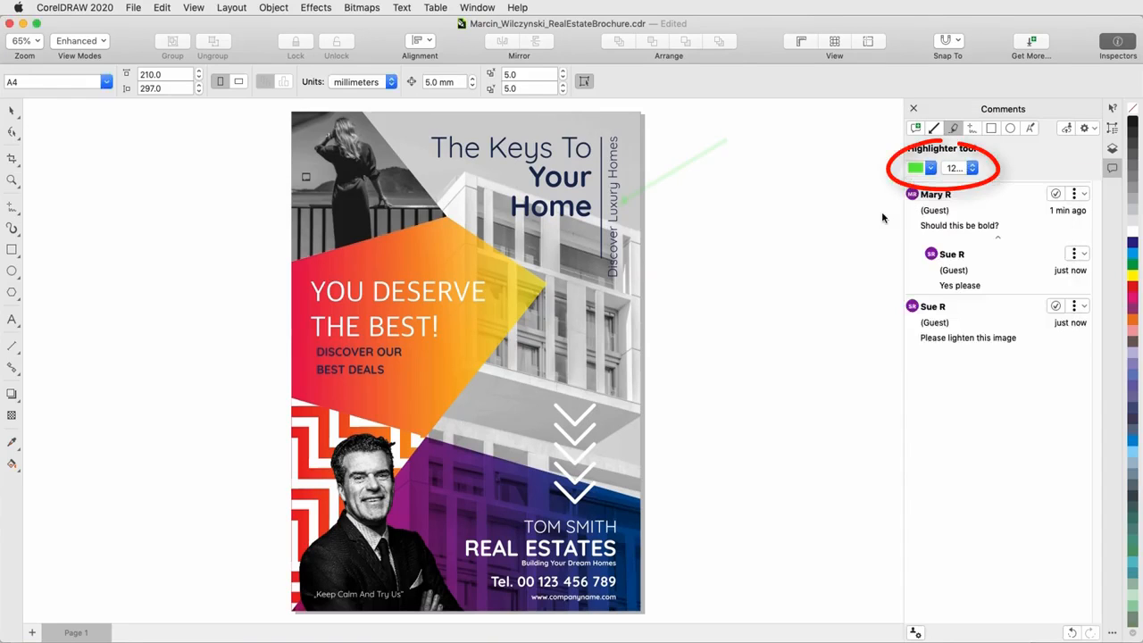
{"action": "mouse_move", "coordinate": [532, 563]}
{"action": "left_mouse_down"}
{"action": "mouse_move", "coordinate": [585, 534]}
{"action": "mouse_move", "coordinate": [616, 542]}
{"action": "left_mouse_up"}
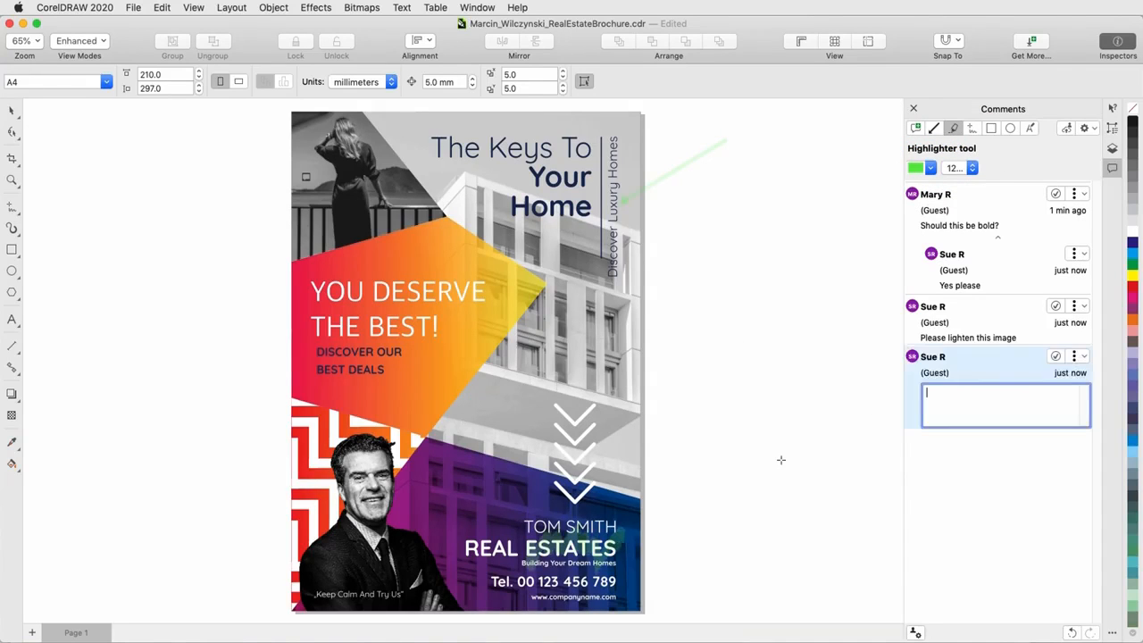
{"action": "type", "text": "No S at the end"}
{"action": "key", "text": "Return"}
- Circle "Your Home" with a red 6 pt freehand markup and comment "Please move down a bit"
{"action": "left_click", "coordinate": [972, 128]}
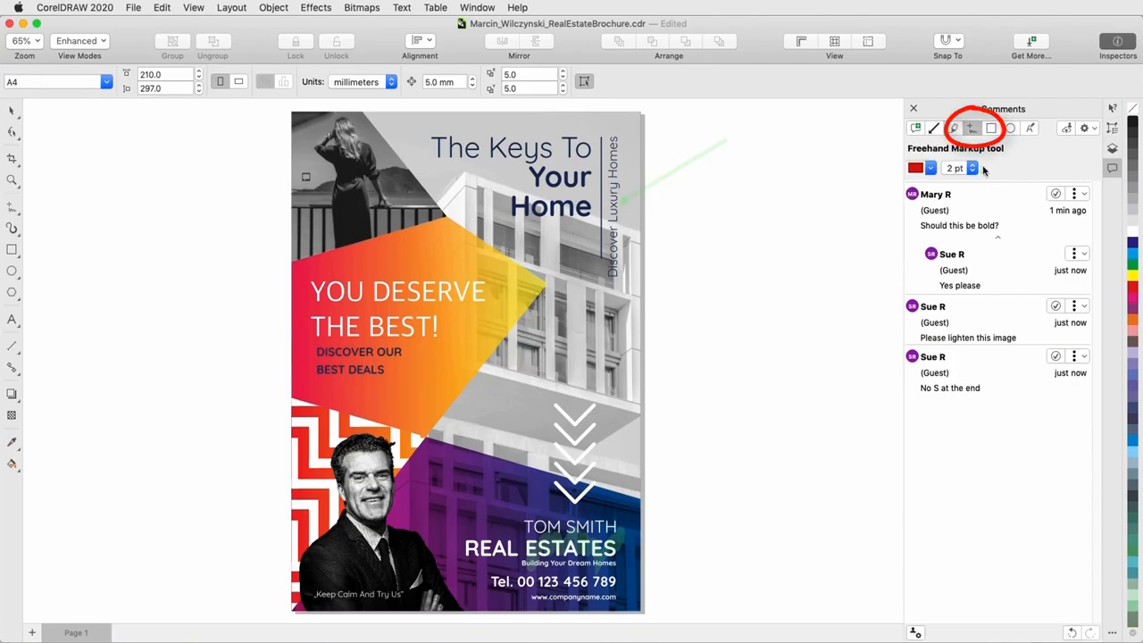
{"action": "left_click", "coordinate": [955, 168]}
{"action": "left_click", "coordinate": [956, 218]}
{"action": "mouse_move", "coordinate": [533, 160]}
{"action": "left_mouse_down"}
{"action": "mouse_move", "coordinate": [567, 241]}
{"action": "mouse_move", "coordinate": [568, 155]}
{"action": "left_mouse_up"}
{"action": "type", "text": "Please move down a bit"}
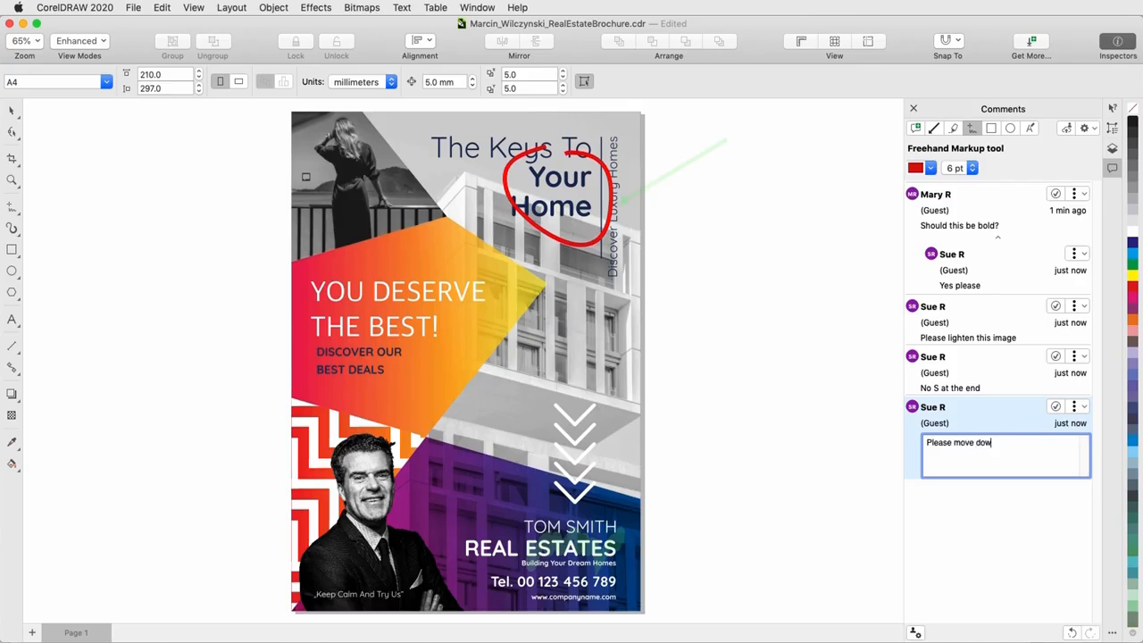
{"action": "key", "text": "Return"}
- Frame the white arrows with a rectangle markup, red 6 pt outline and pale yellow fill, and comment "These arrows could stand out more"
{"action": "left_click", "coordinate": [991, 128]}
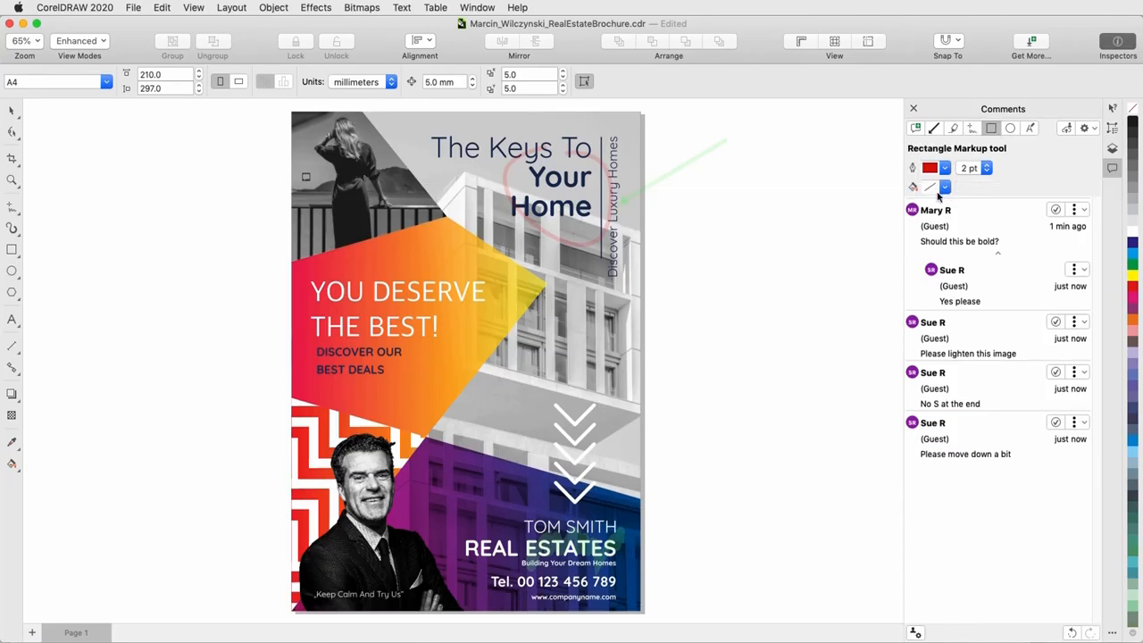
{"action": "left_click", "coordinate": [944, 186]}
{"action": "left_click", "coordinate": [952, 341]}
{"action": "left_click", "coordinate": [953, 244]}
{"action": "left_click", "coordinate": [899, 232]}
{"action": "left_click", "coordinate": [986, 168]}
{"action": "left_click", "coordinate": [971, 220]}
{"action": "left_click_drag", "start_coordinate": [534, 389], "coordinate": [611, 513]}
{"action": "type", "text": "These arrows could stand out more"}
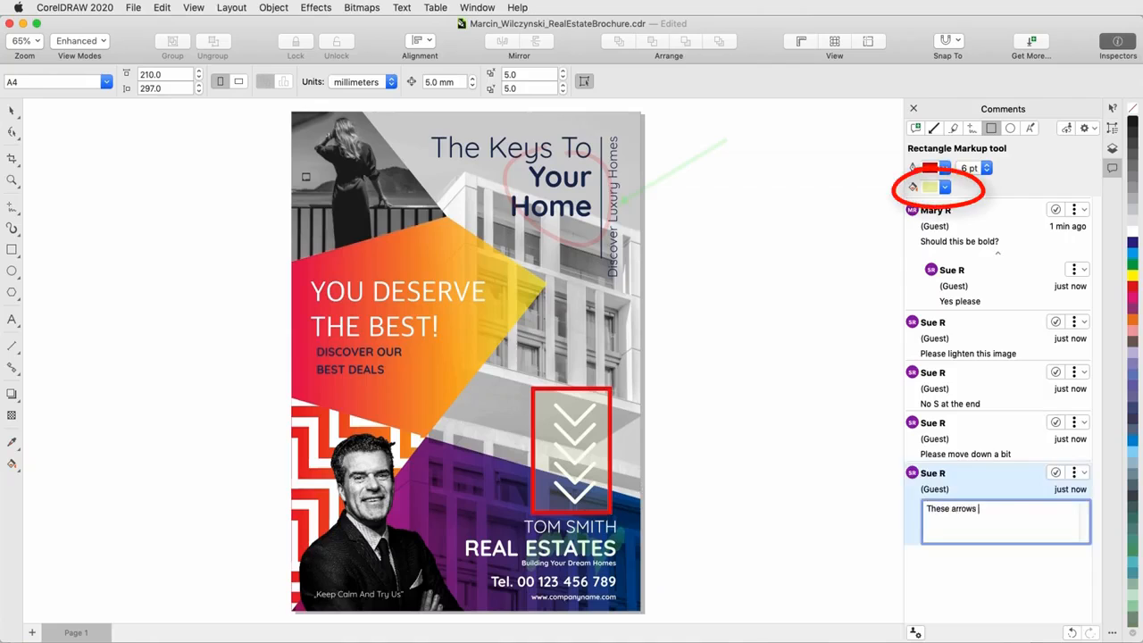
{"action": "key", "text": "Return"}
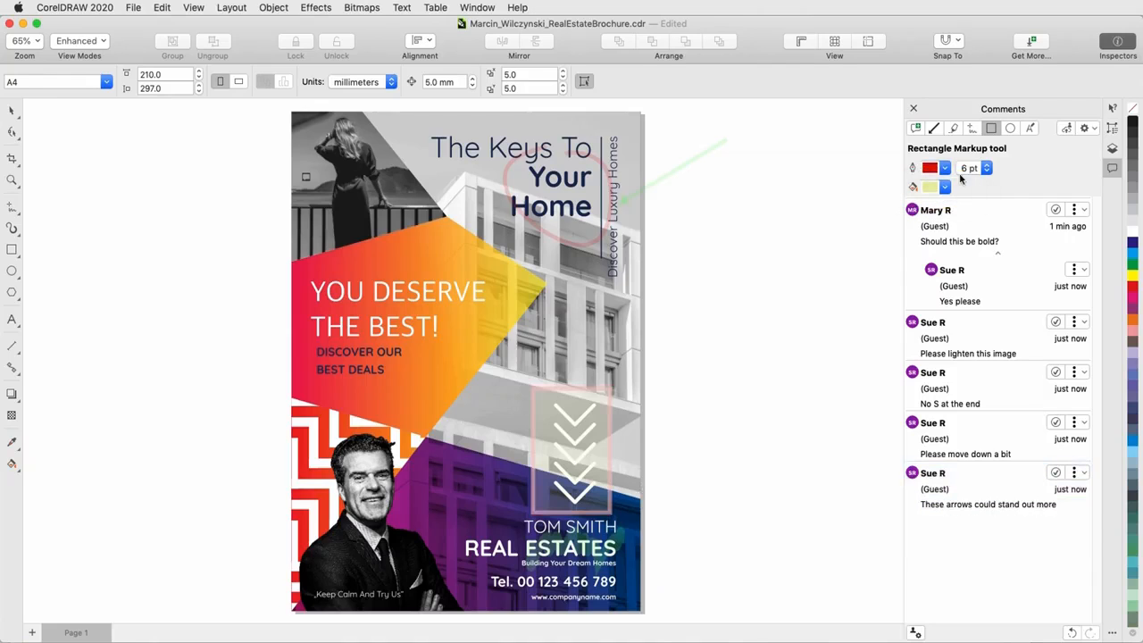
- Mark the text "YOU DESERVE THE BEST!" with the Collaborative Text Tool and comment "Last 2 words in bold"
{"action": "left_click", "coordinate": [1031, 129]}
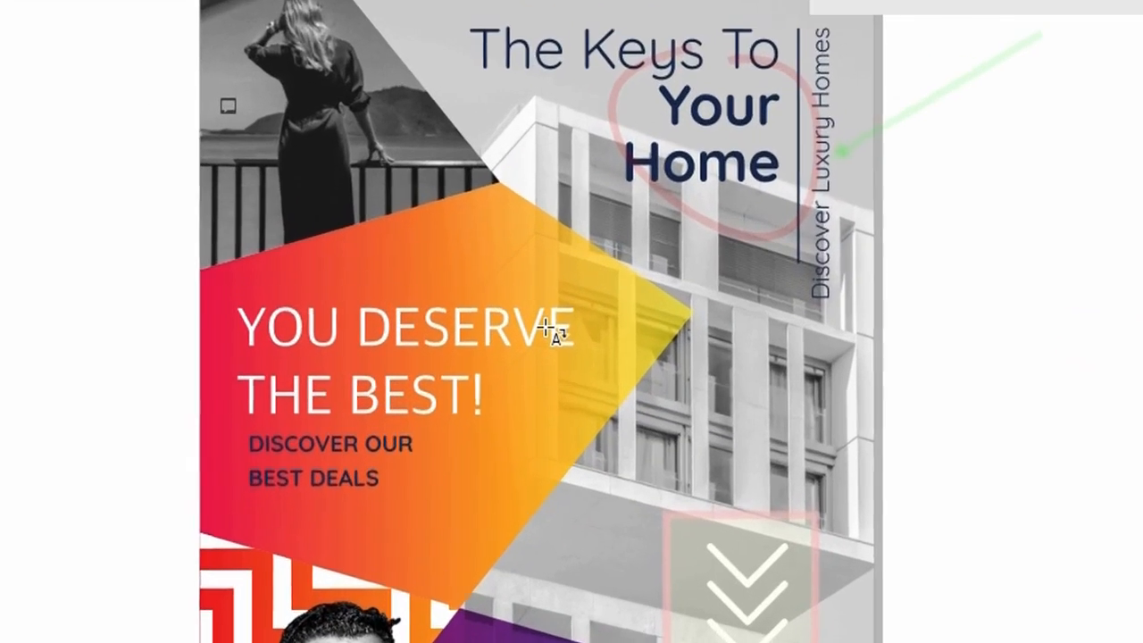
{"action": "left_click", "coordinate": [491, 304]}
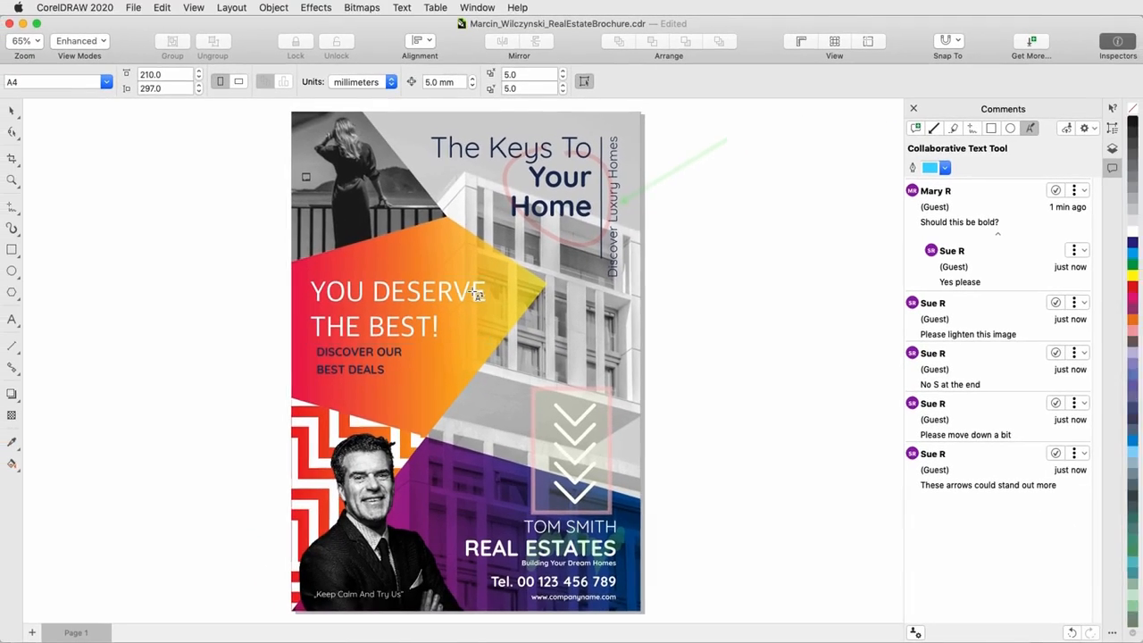
{"action": "type", "text": "Last 2 words i"}
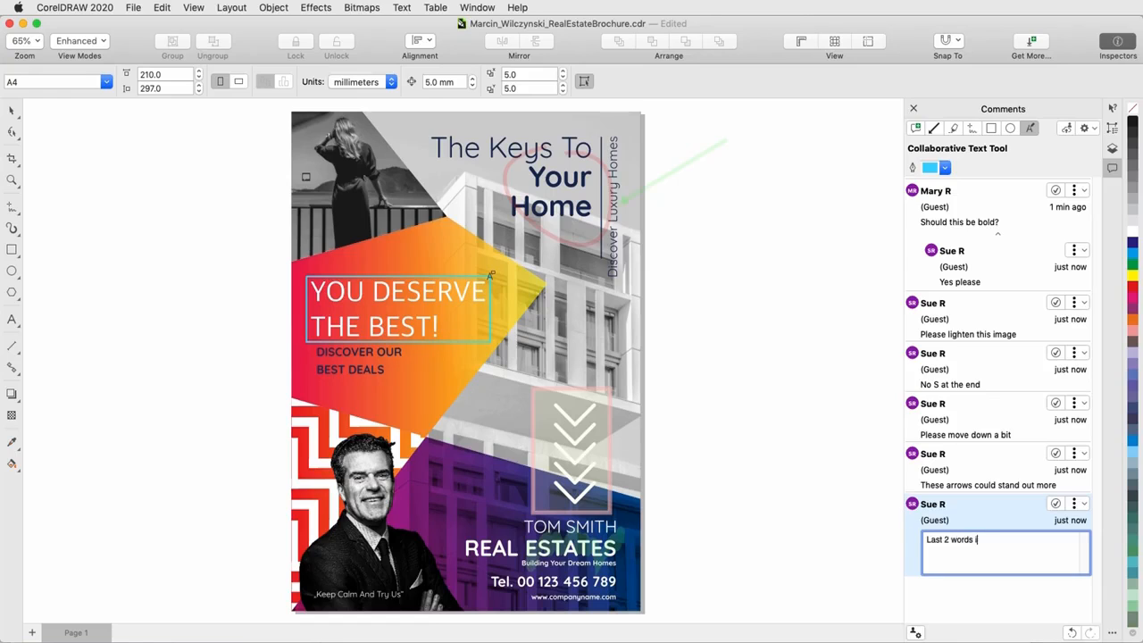
{"action": "type", "text": "n bold"}
{"action": "key", "text": "Return"}
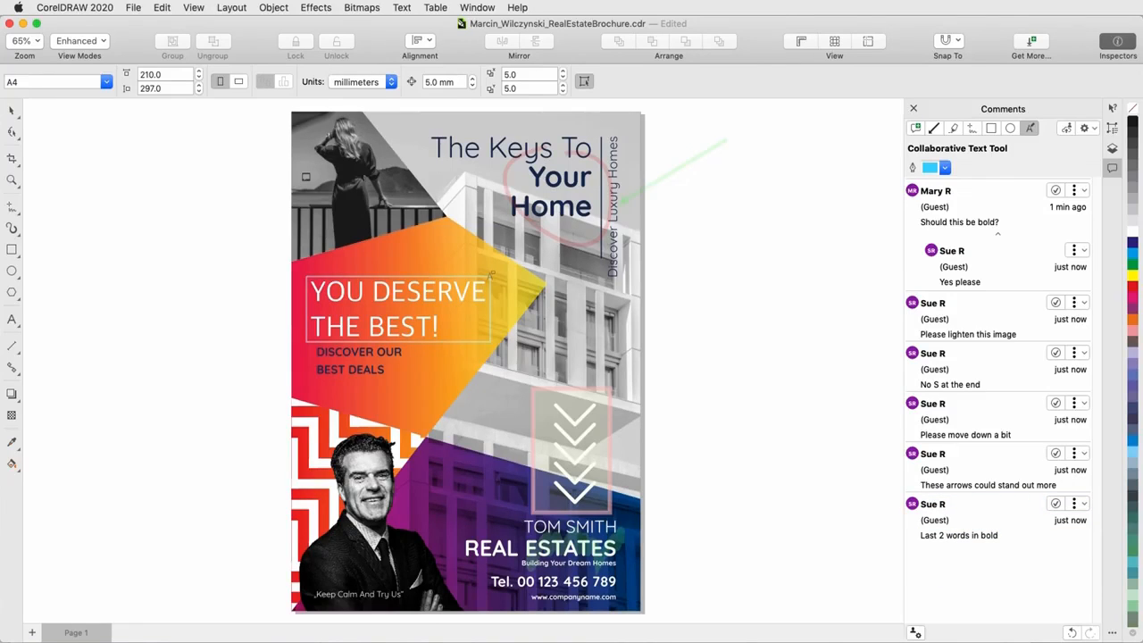
- Edit the freehand circle's comment to read "Please move down a bit, about 1/8""
{"action": "left_click", "coordinate": [1084, 403]}
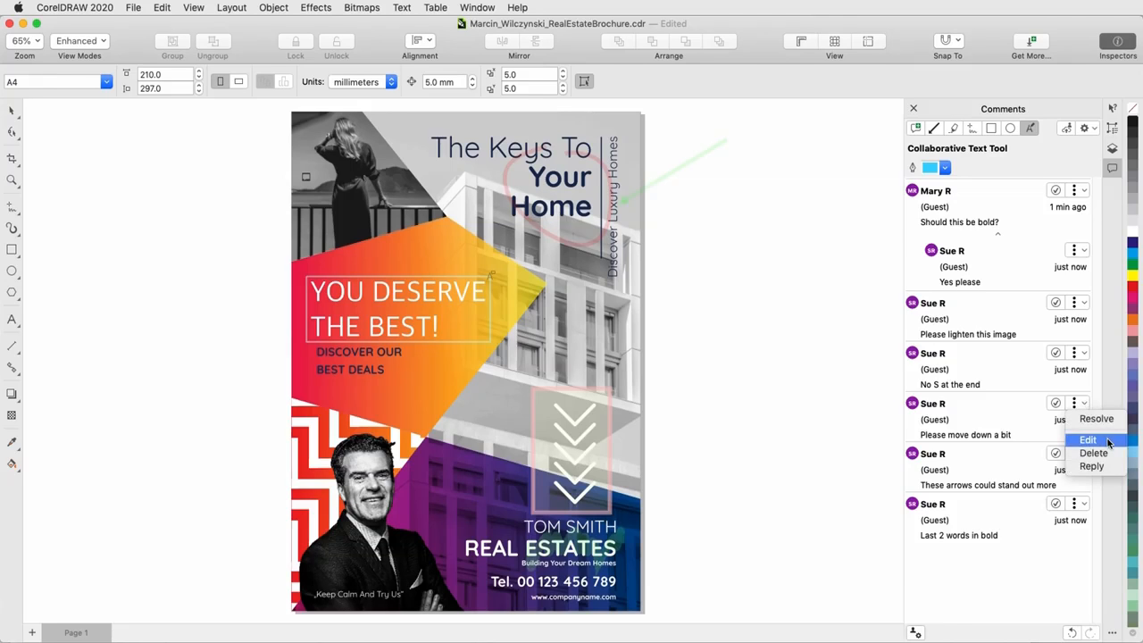
{"action": "left_click", "coordinate": [1088, 439]}
{"action": "left_click", "coordinate": [1038, 441]}
{"action": "type", "text": ", about 1/8"}
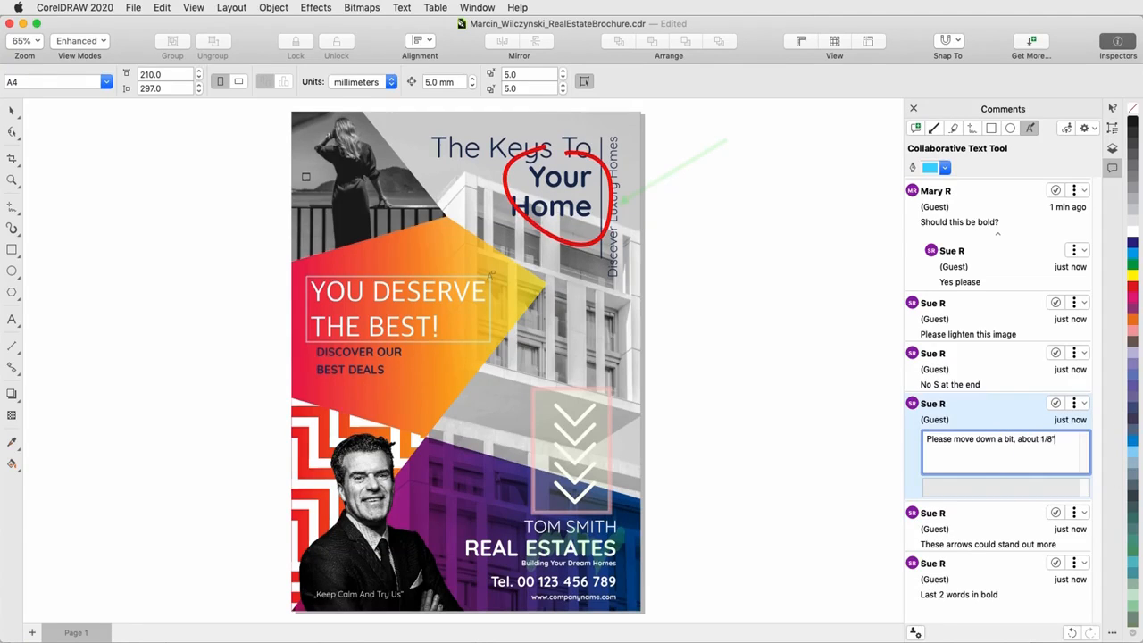
{"action": "key", "text": "Return"}
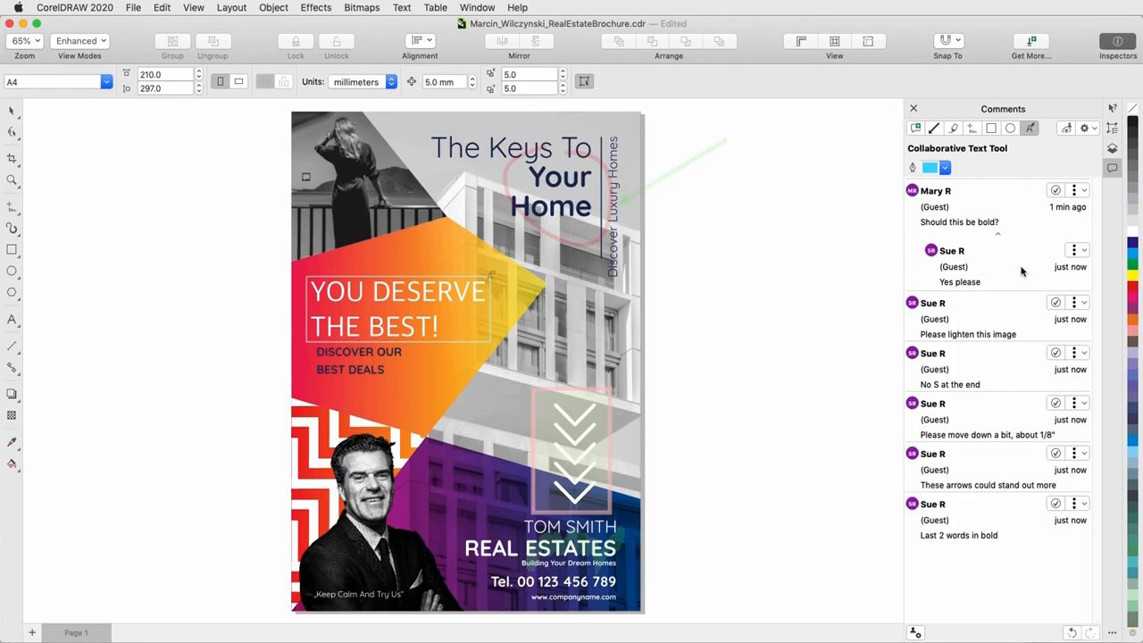
- Check the options available for the first reviewer's comment and delete the comment "Last 2 words in bold"
{"action": "left_click", "coordinate": [1084, 190]}
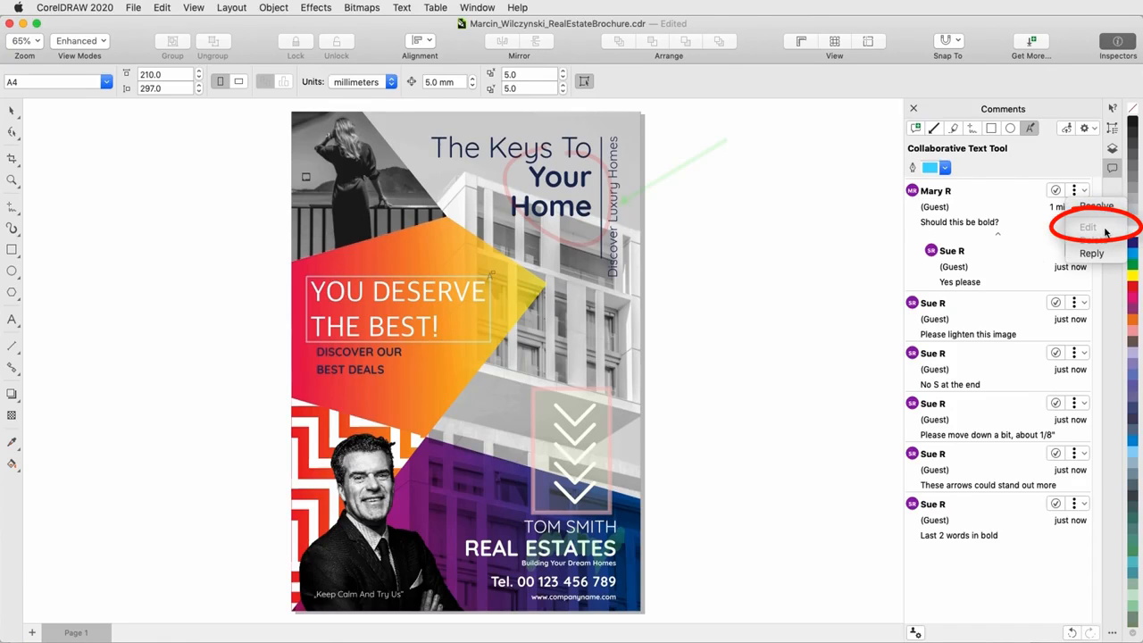
{"action": "left_click", "coordinate": [864, 261]}
{"action": "left_click", "coordinate": [1084, 504]}
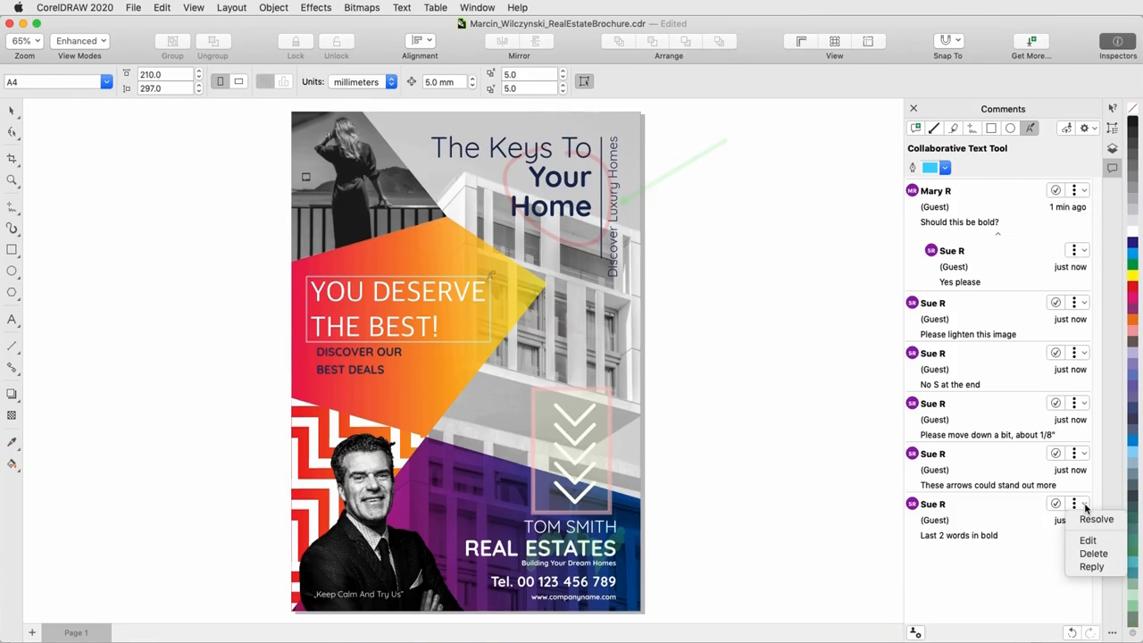
{"action": "left_click", "coordinate": [1046, 551]}
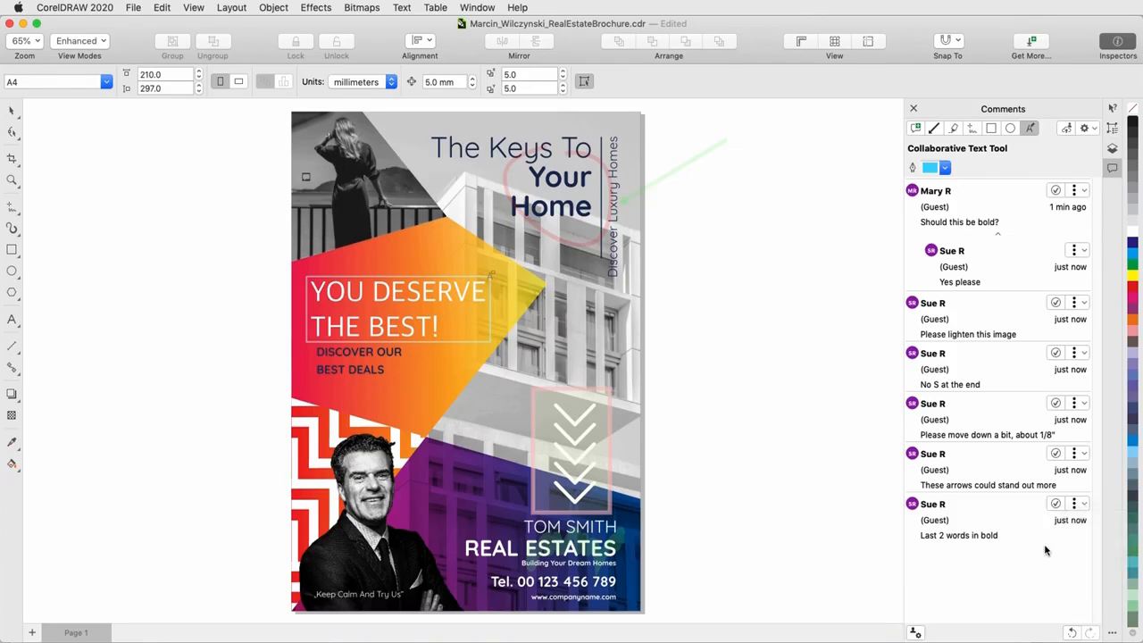
- Continue to the comments as a guest with the first reviewer's e-mail and name
{"action": "left_click", "coordinate": [136, 8]}
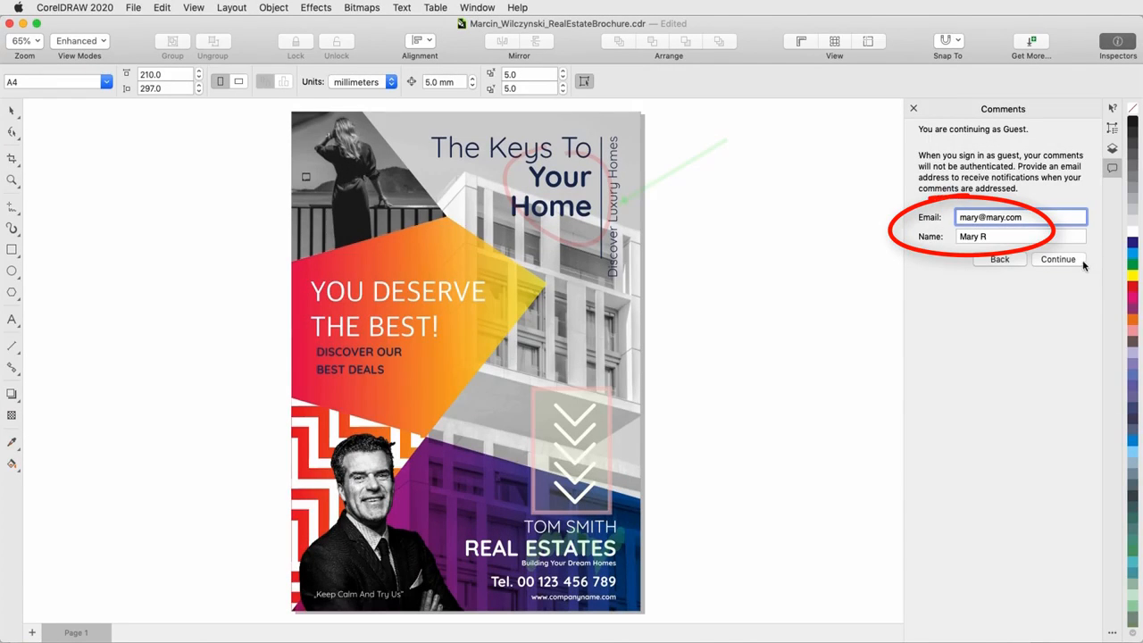
{"action": "left_click", "coordinate": [1063, 259]}
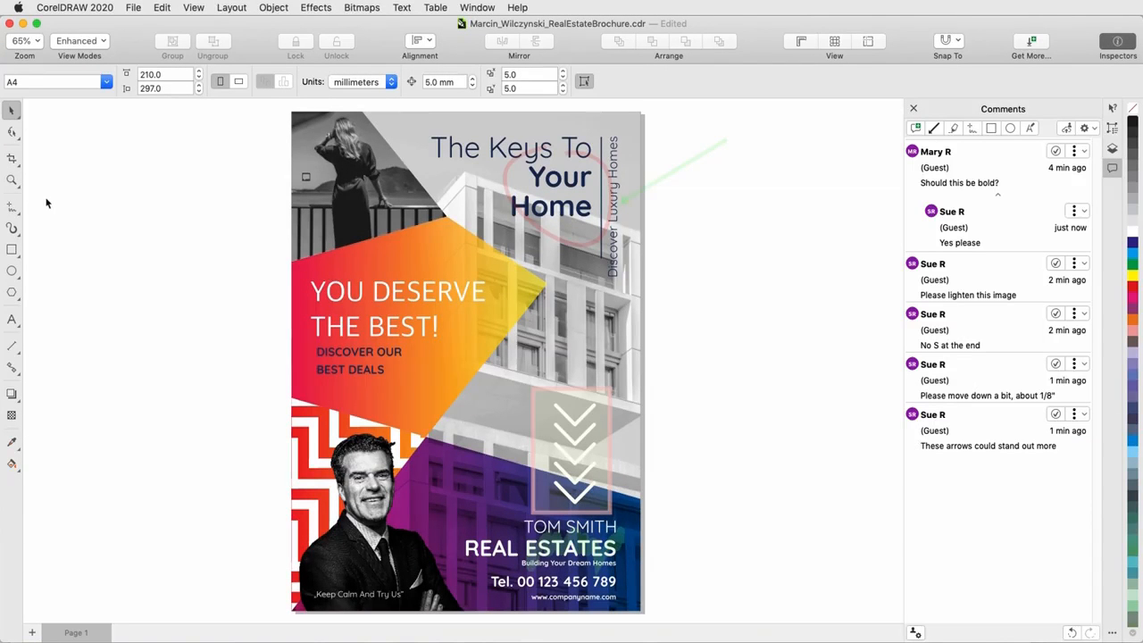
- Lighten the clipped photo of the woman with an image adjustment effect and finish editing the frame's contents
{"action": "mouse_move", "coordinate": [307, 180]}
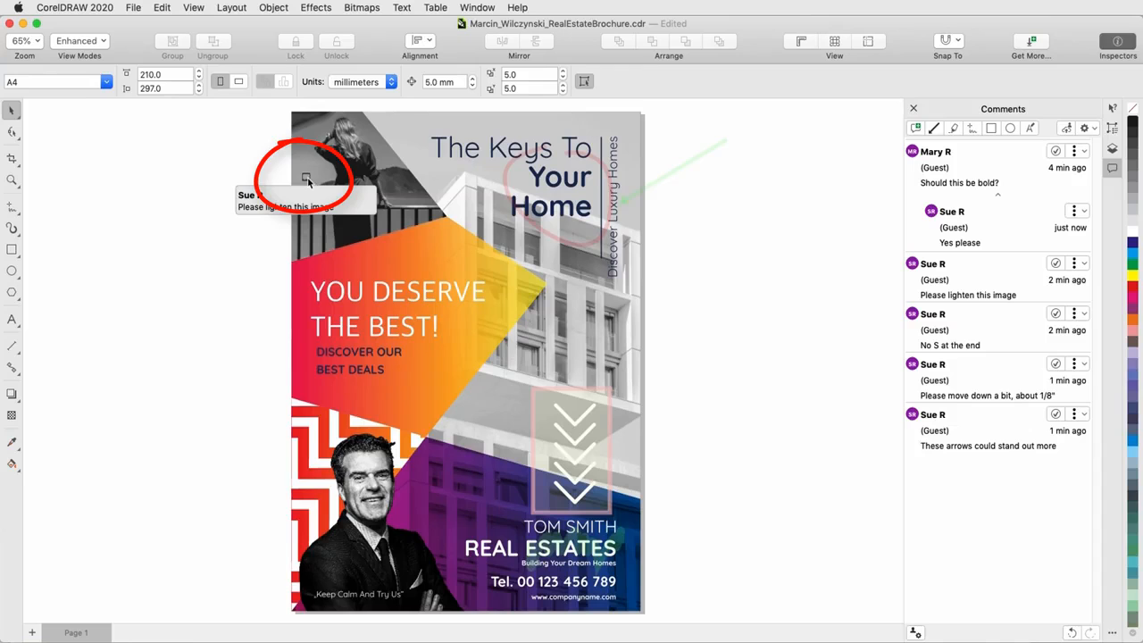
{"action": "double_click", "coordinate": [305, 159]}
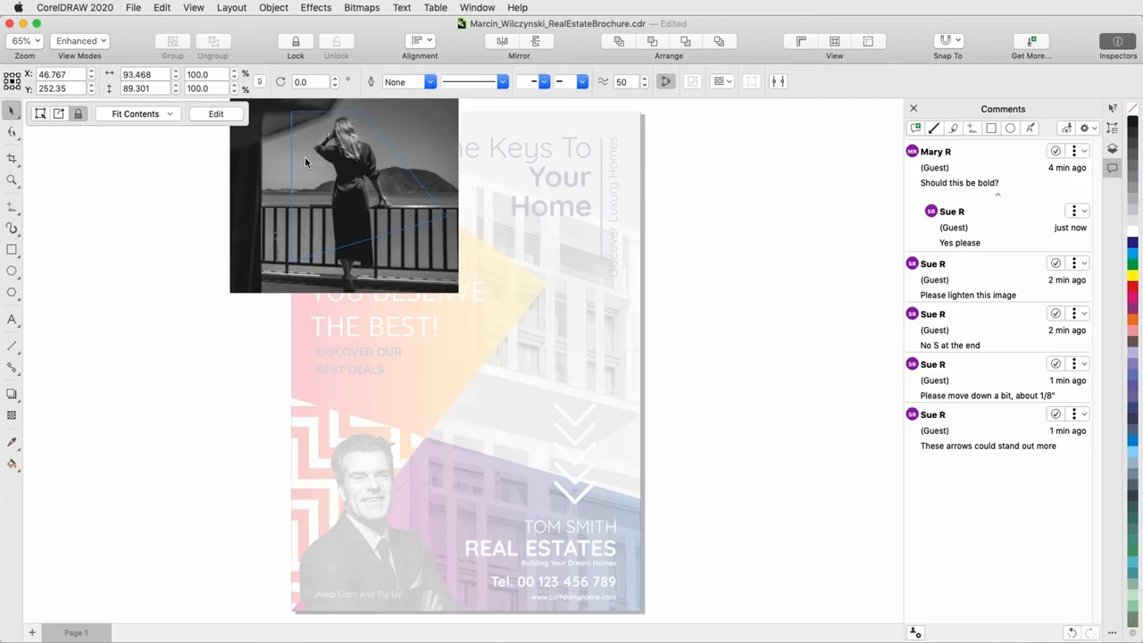
{"action": "left_click", "coordinate": [316, 8]}
{"action": "mouse_move", "coordinate": [355, 60]}
{"action": "left_click", "coordinate": [482, 162]}
{"action": "left_click_drag", "start_coordinate": [750, 316], "coordinate": [776, 316]}
{"action": "left_click", "coordinate": [849, 385]}
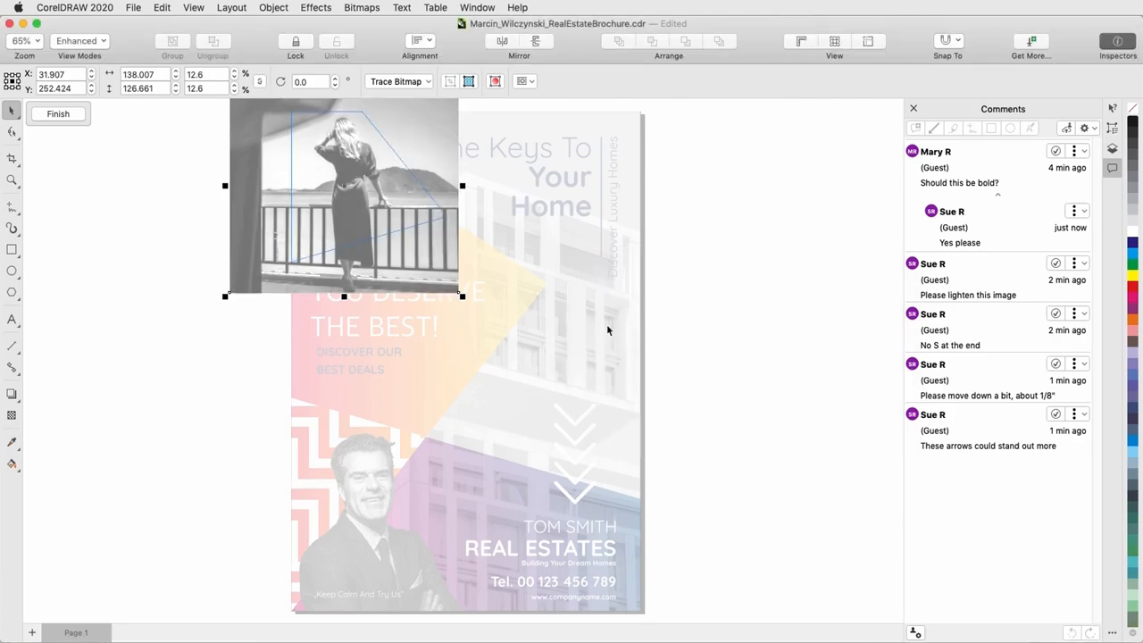
{"action": "left_click", "coordinate": [58, 114]}
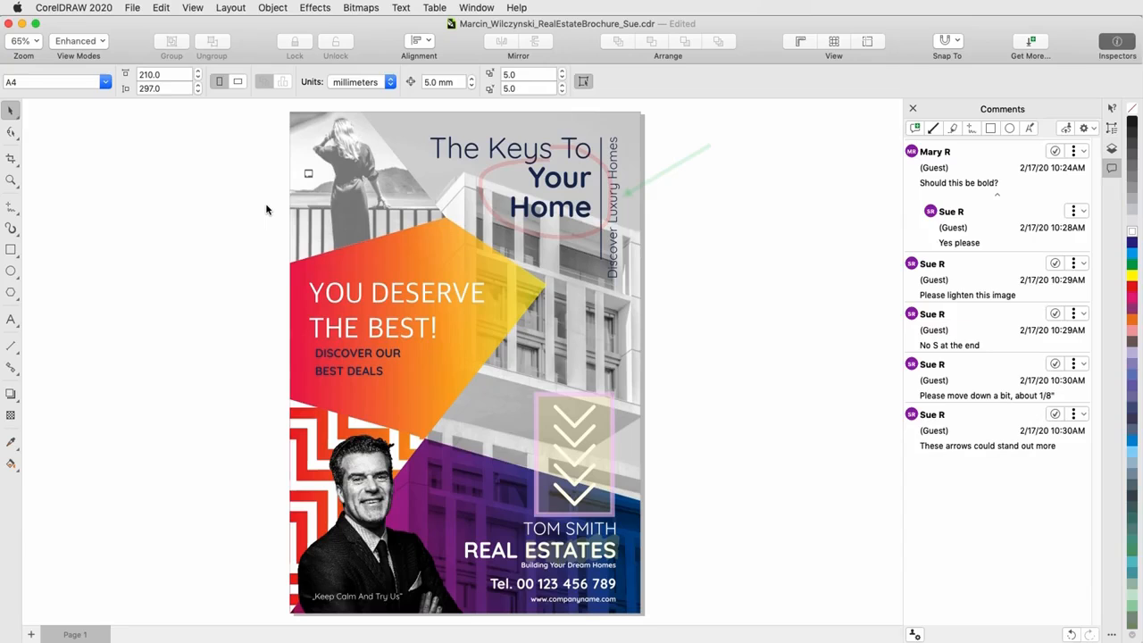
- Reply "Done" to the comment "Please lighten this image" and resolve that comment
{"action": "left_click", "coordinate": [308, 173]}
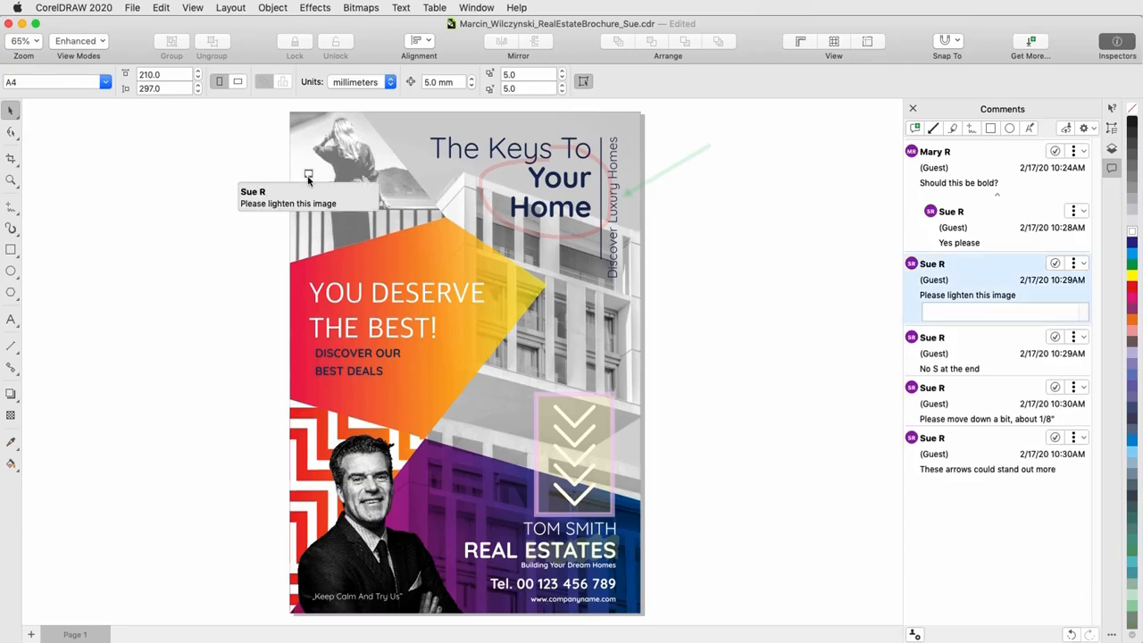
{"action": "left_click", "coordinate": [933, 308]}
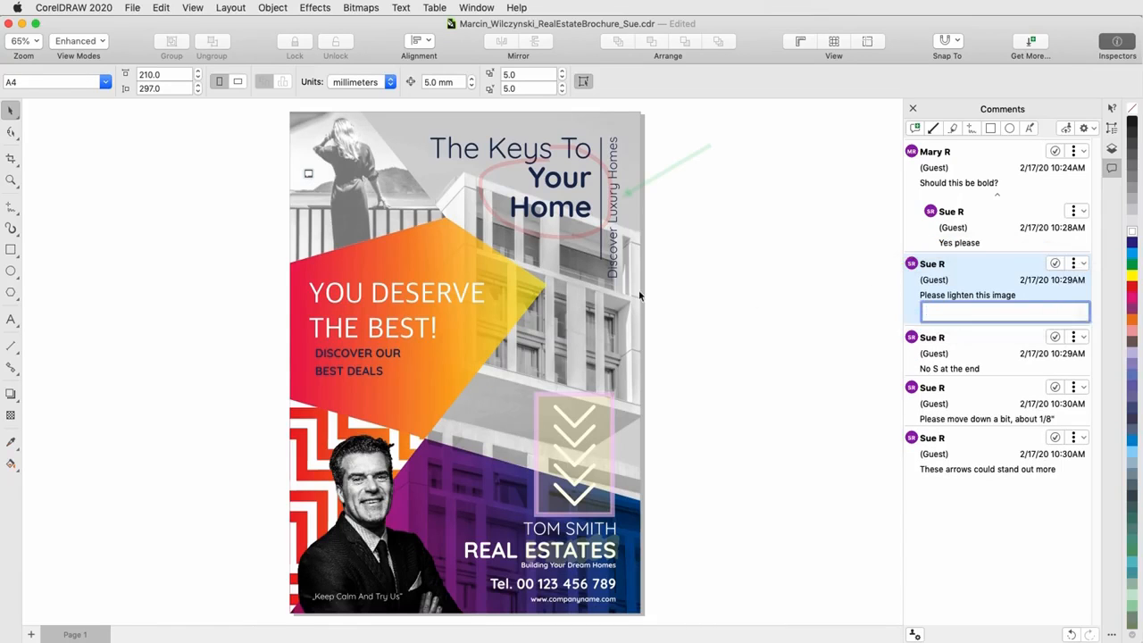
{"action": "type", "text": "Done"}
{"action": "key", "text": "Return"}
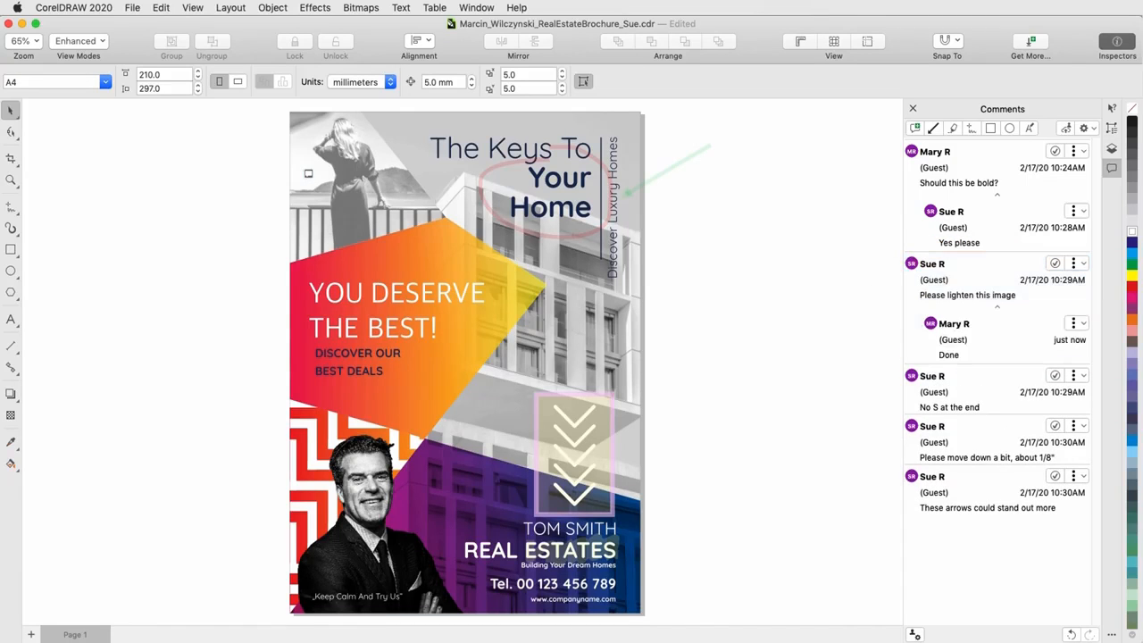
{"action": "left_click", "coordinate": [1076, 262]}
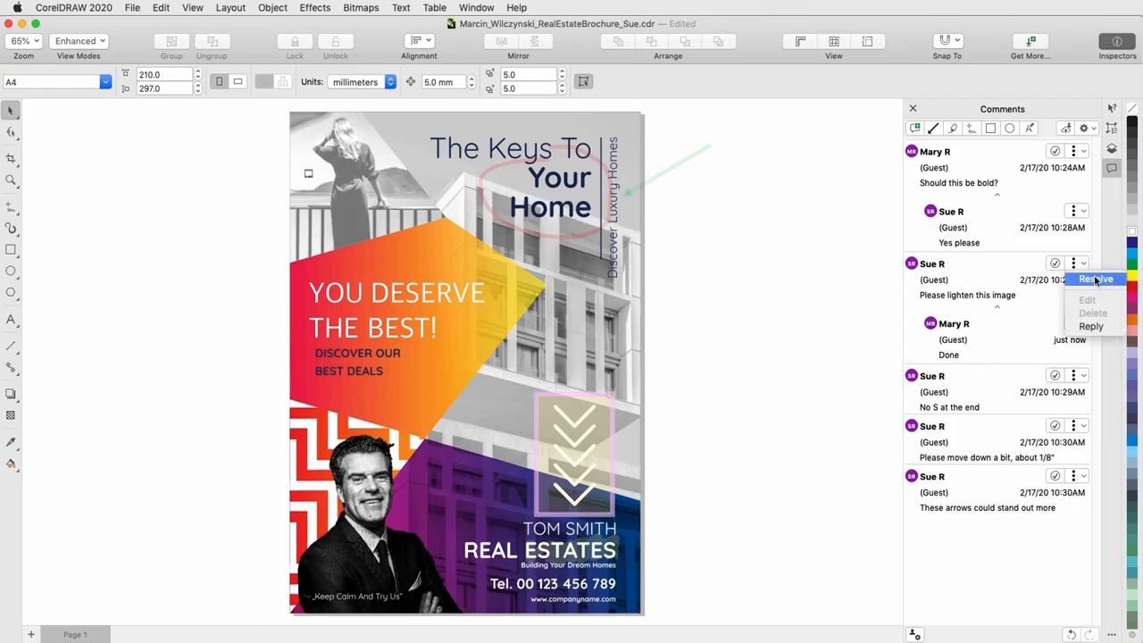
{"action": "left_click", "coordinate": [1096, 280]}
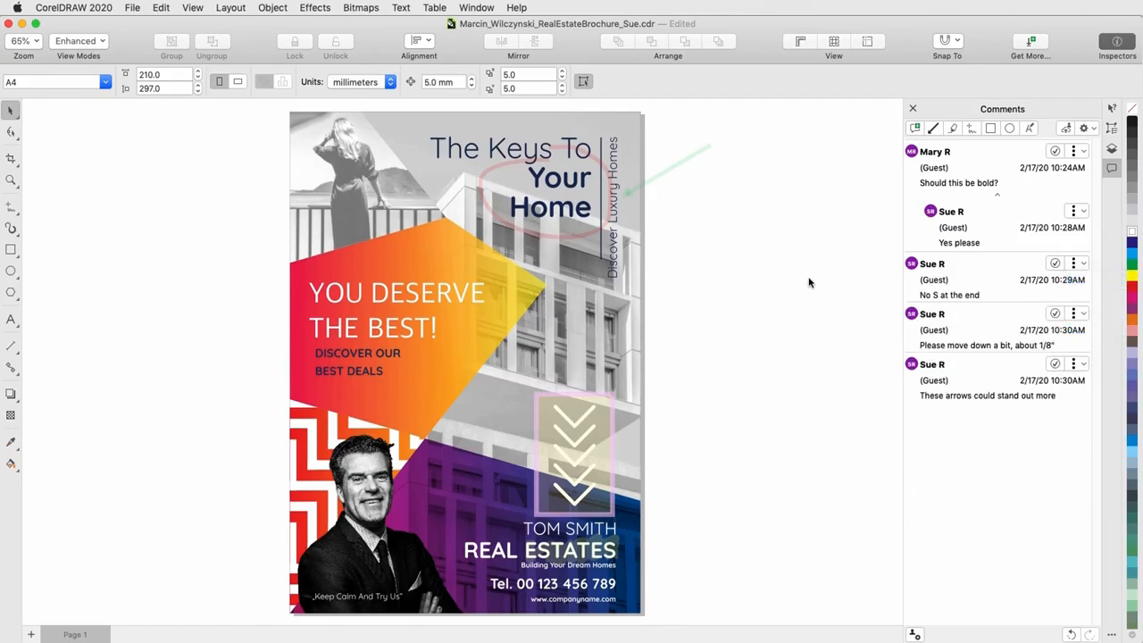
- Show resolved comments in the list and hide the annotations on the page
{"action": "left_click", "coordinate": [1093, 129]}
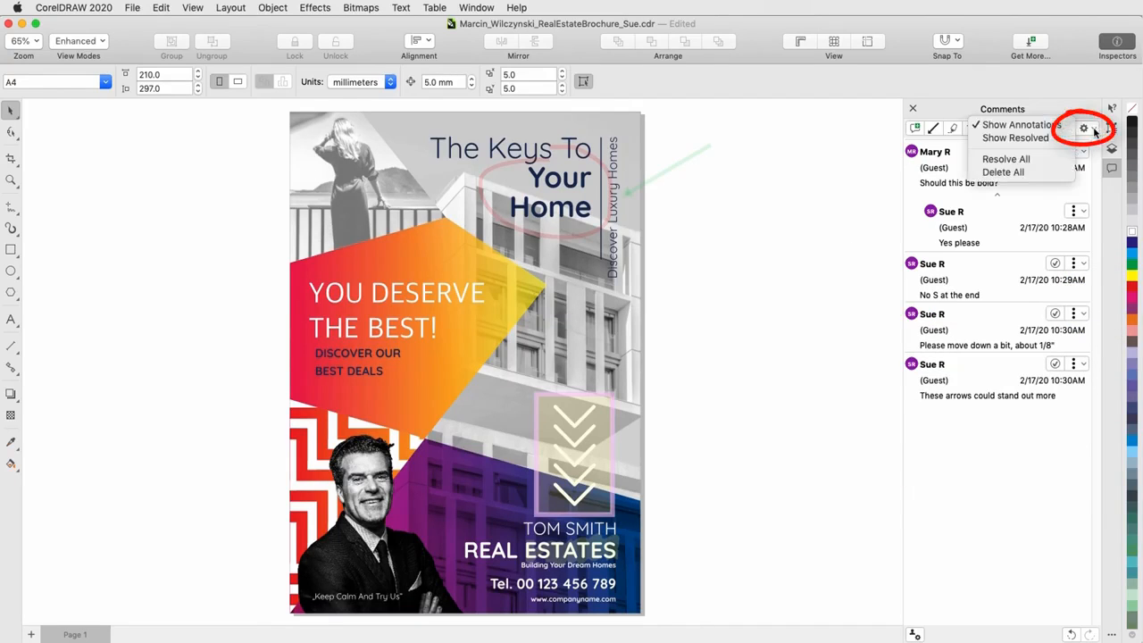
{"action": "left_click", "coordinate": [1016, 138]}
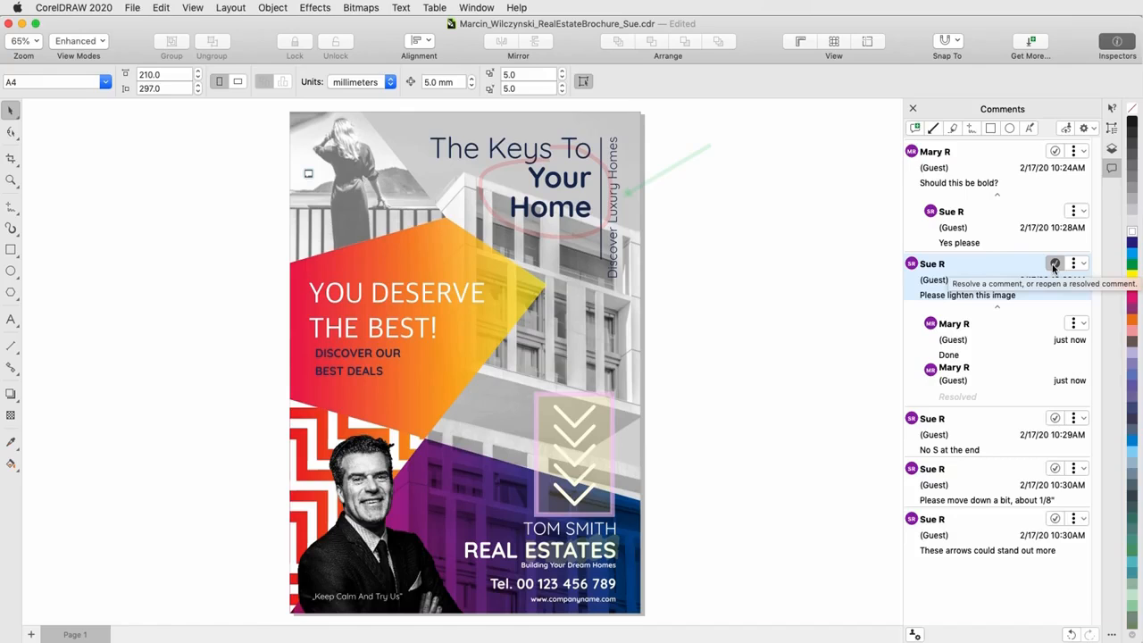
{"action": "left_click", "coordinate": [610, 444]}
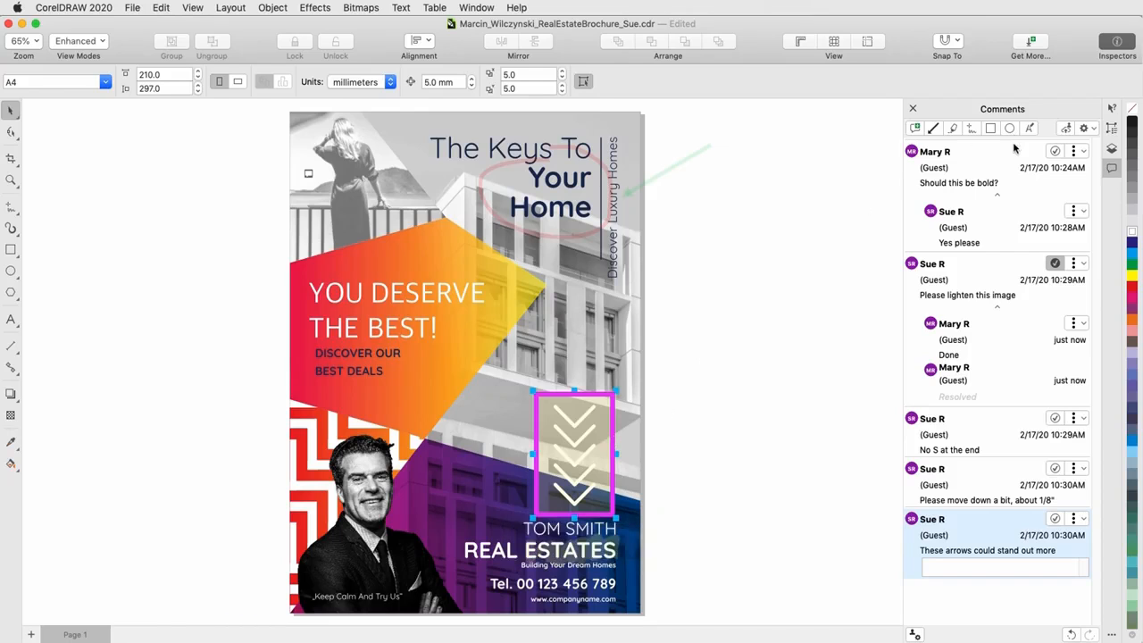
{"action": "left_click", "coordinate": [1094, 131]}
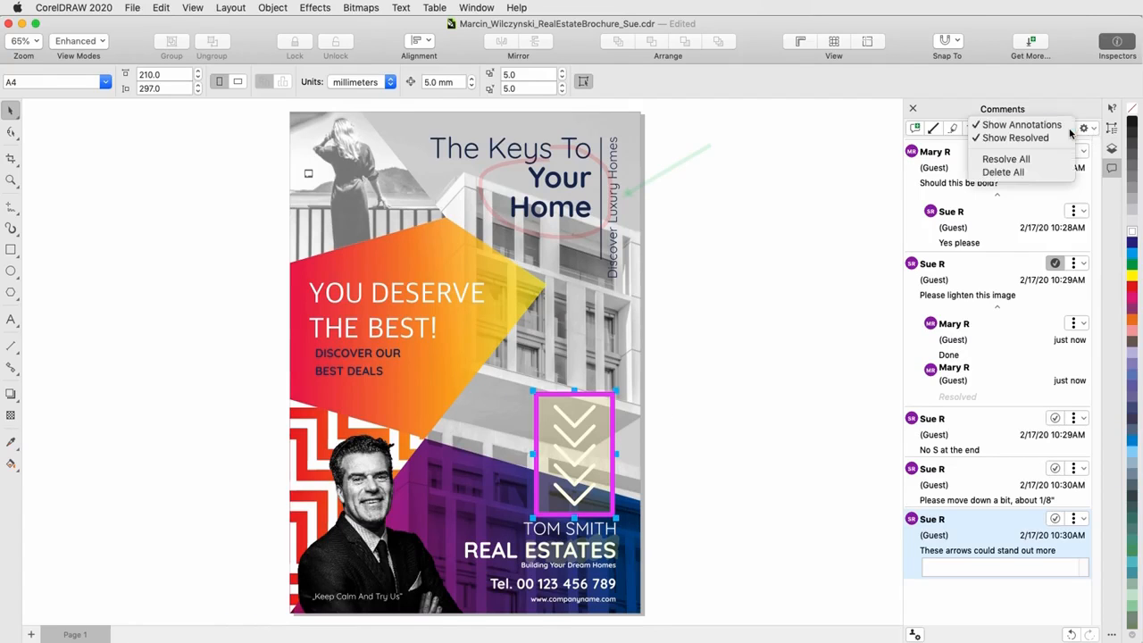
{"action": "left_click", "coordinate": [1066, 124]}
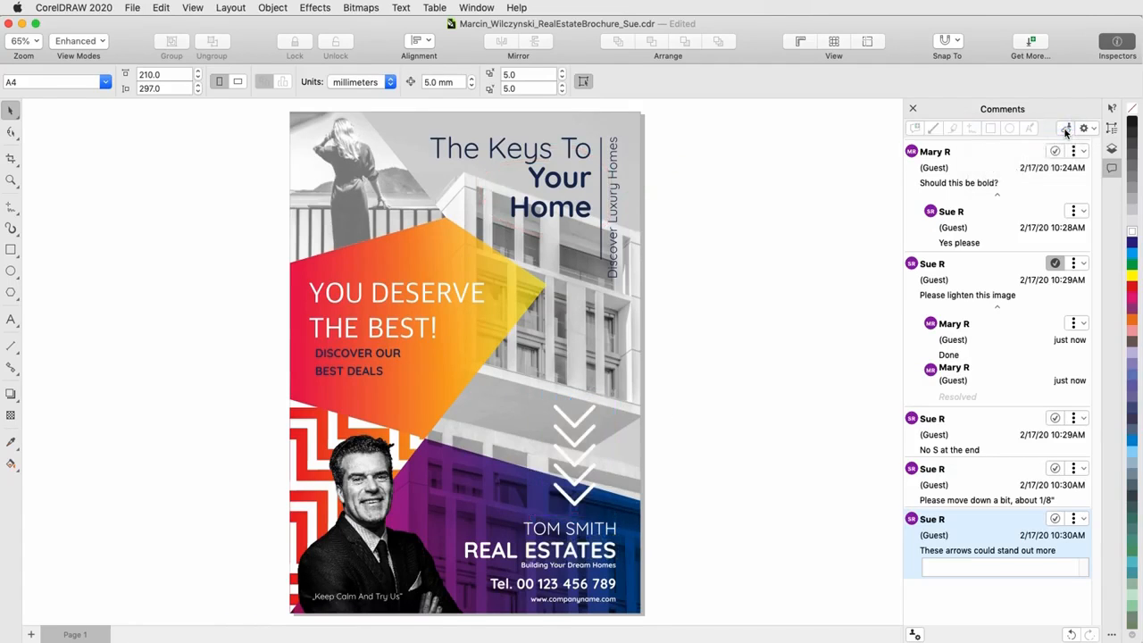
- Set the outline of the stacked arrows to orange and resolve the comment "These arrows could stand out more"
{"action": "left_click", "coordinate": [590, 411]}
{"action": "right_click", "coordinate": [1132, 320]}
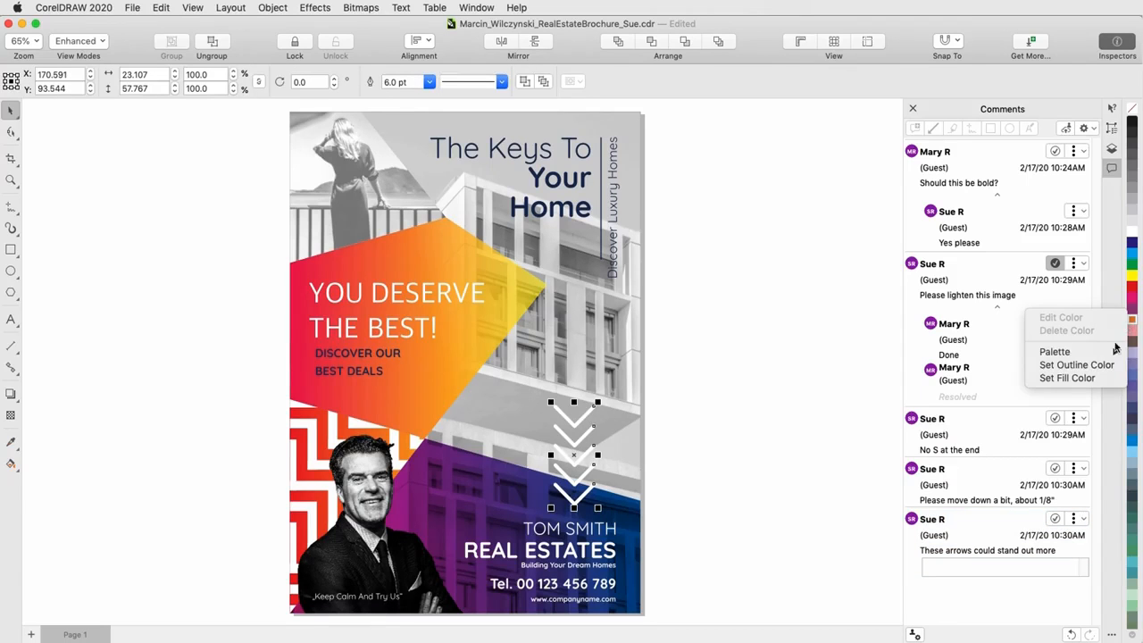
{"action": "left_click", "coordinate": [1115, 368]}
{"action": "left_click", "coordinate": [792, 435]}
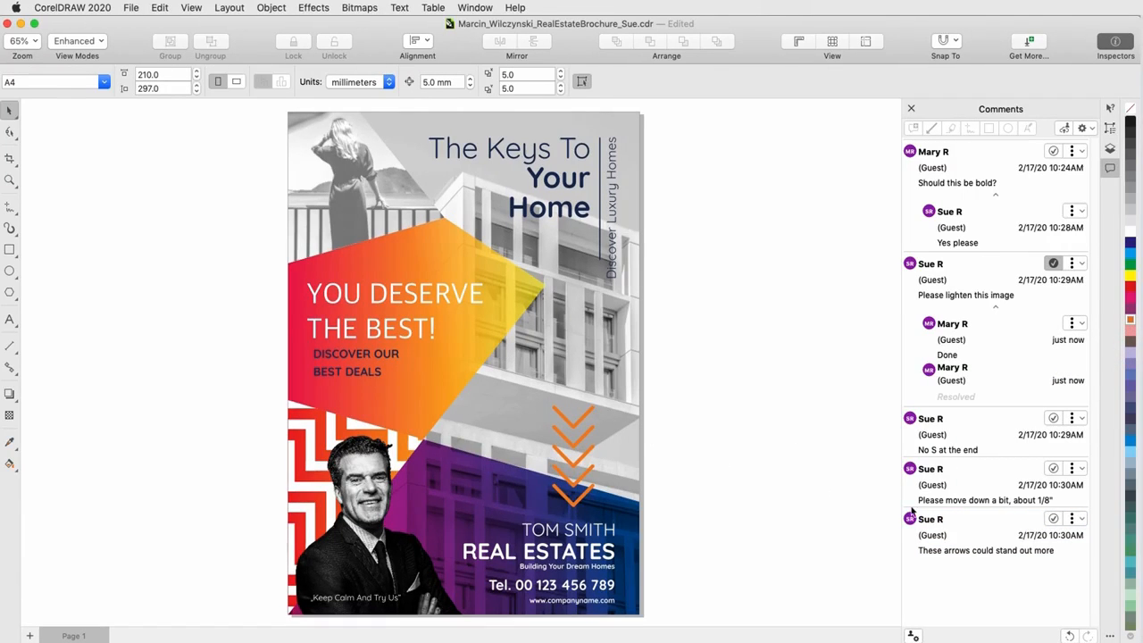
{"action": "left_click", "coordinate": [1055, 518]}
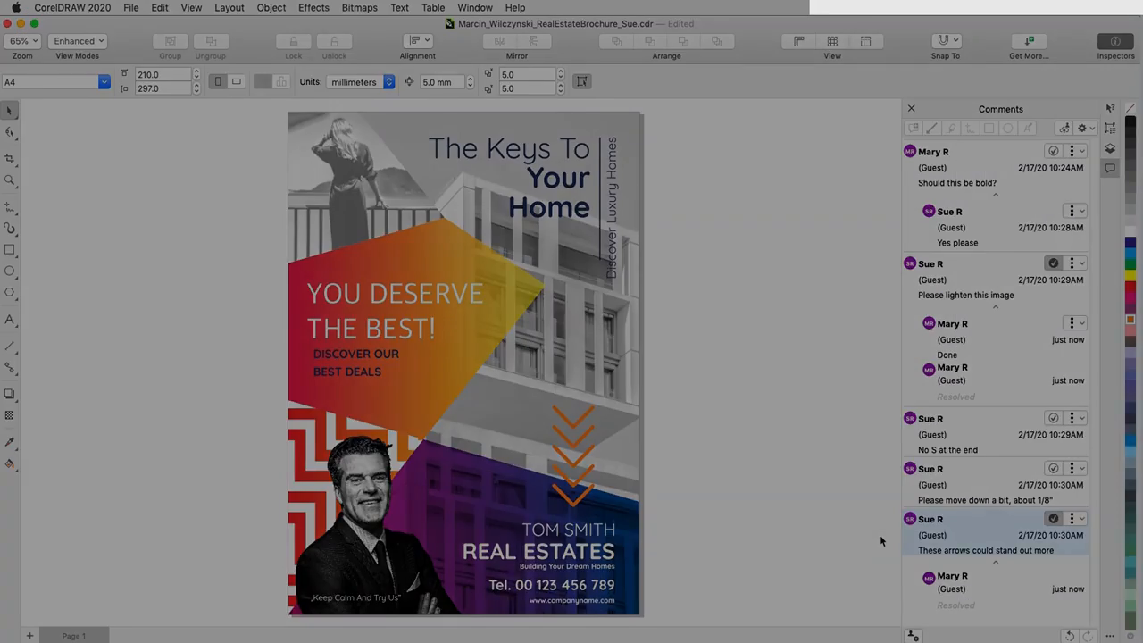